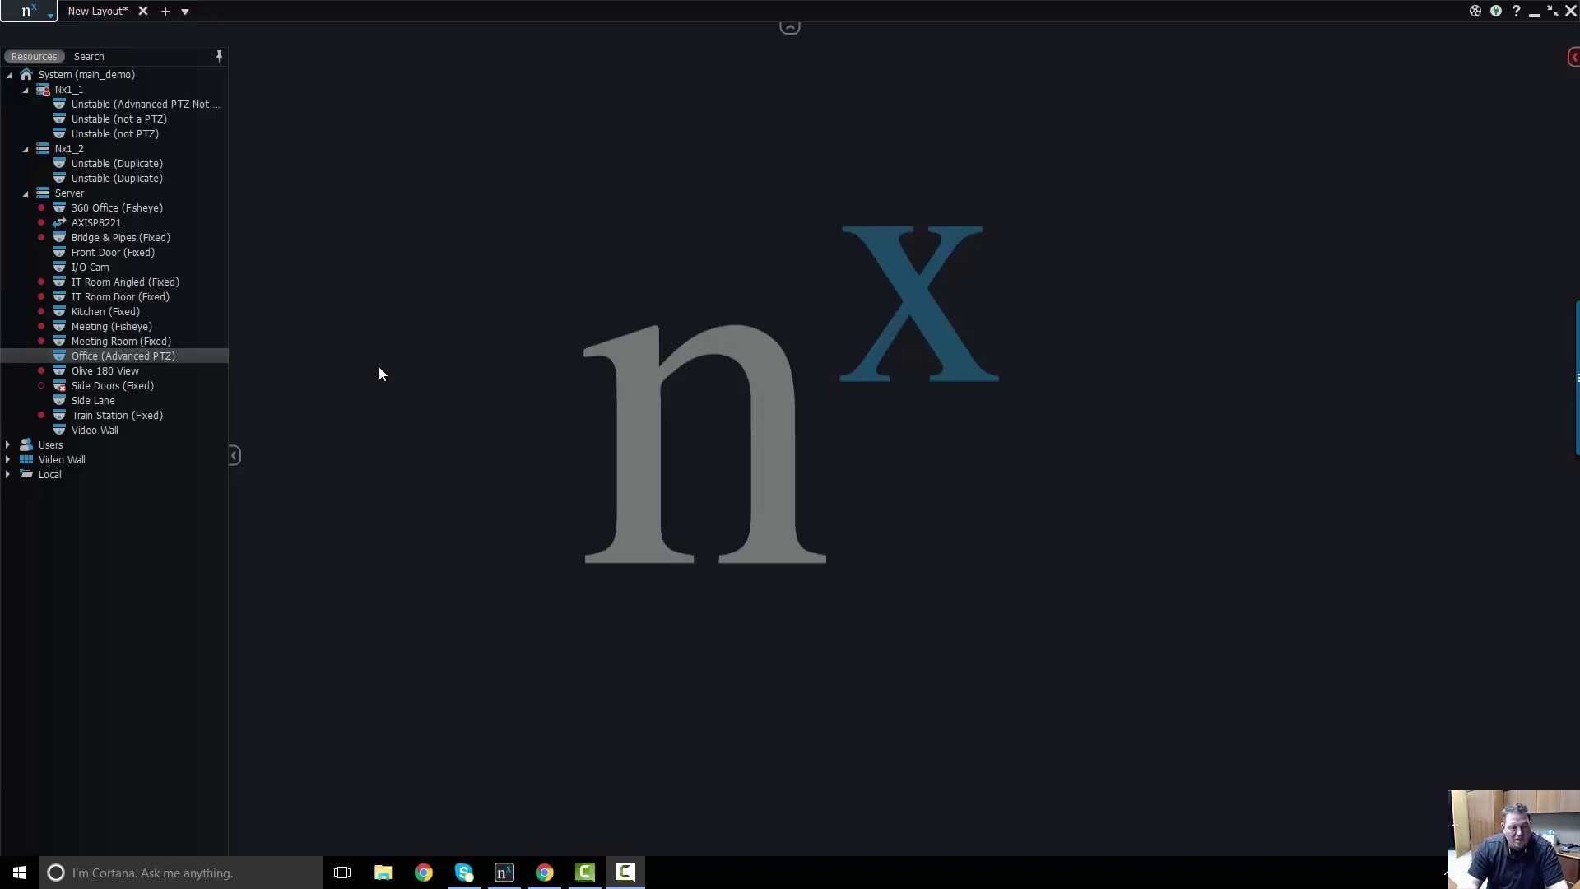
pyautogui.doubleClick(165, 355)
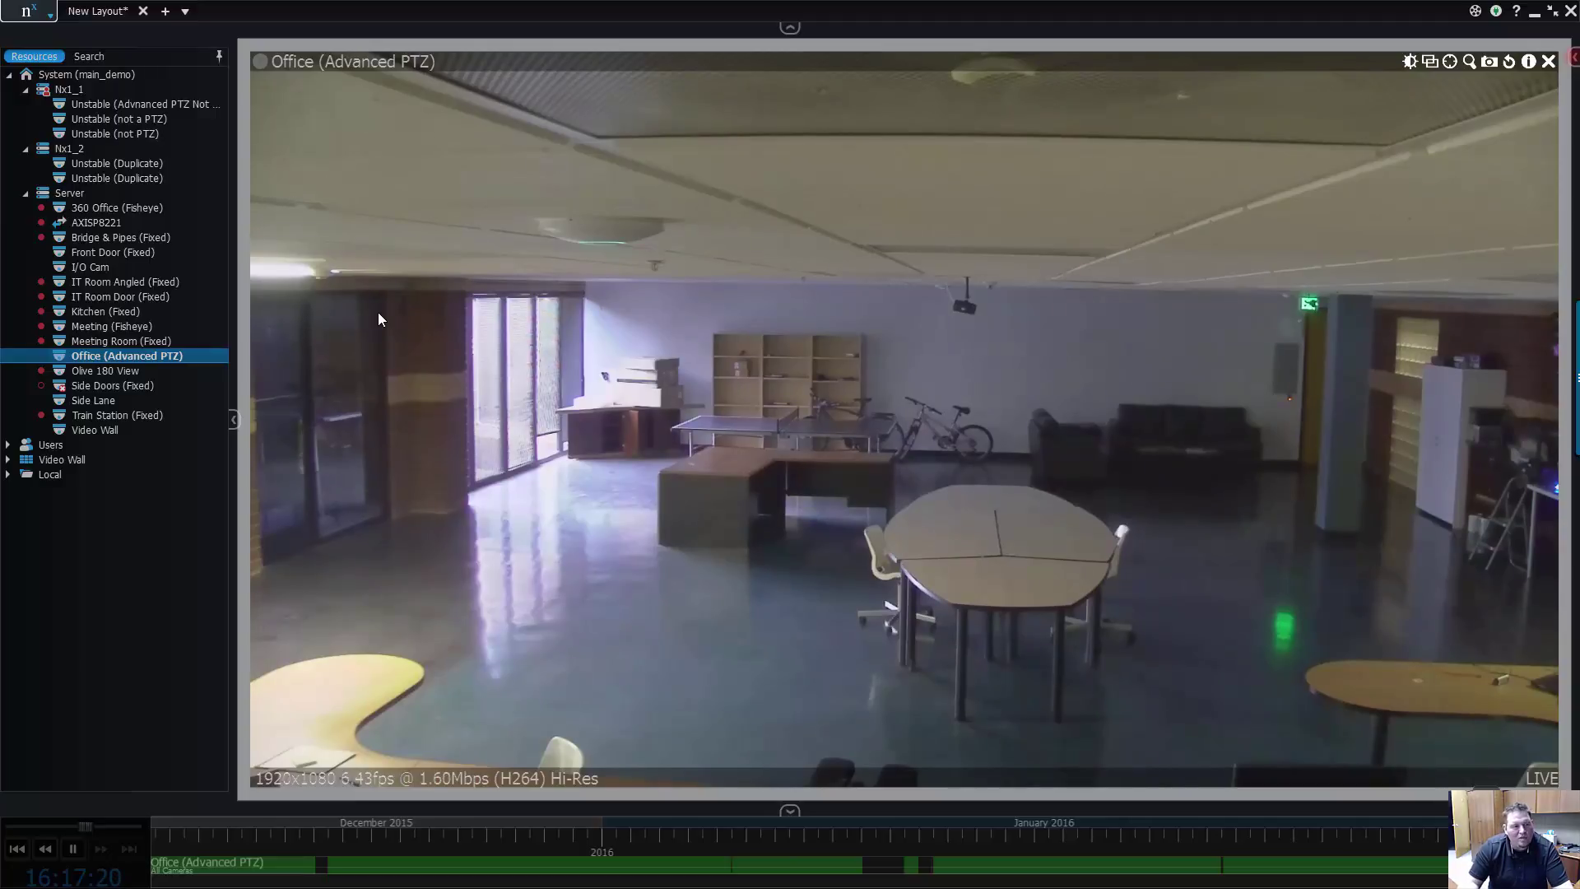
# - Enable PTZ on the Office camera, zoom in on the ping pong table, then zoom back out wide
pyautogui.click(1454, 64)
pyautogui.click(1453, 63)
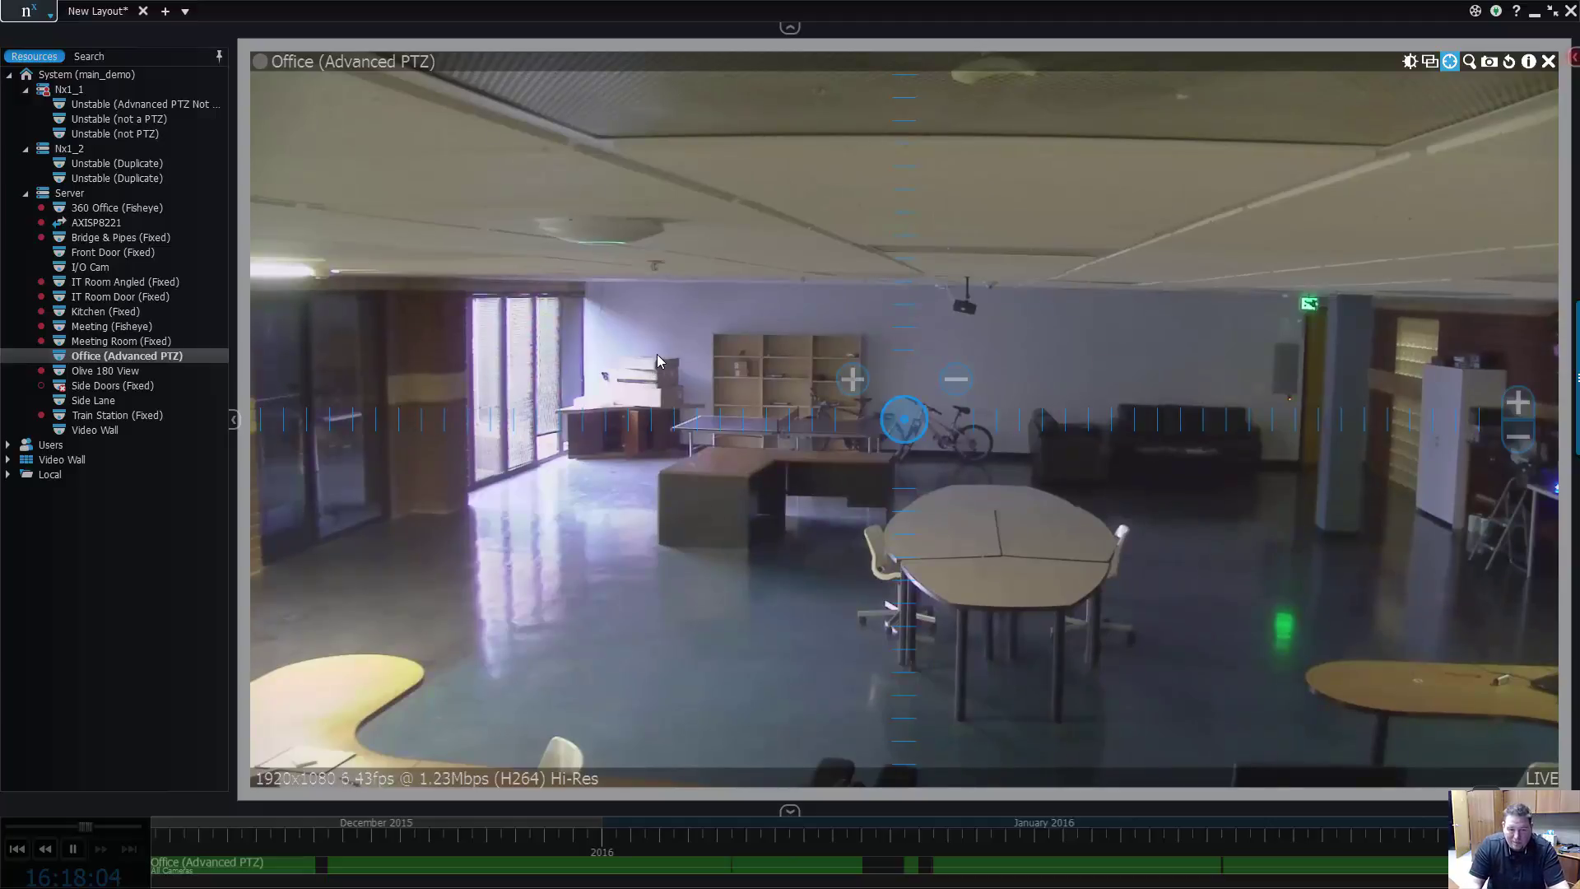
pyautogui.moveTo(657, 354); pyautogui.dragTo(962, 483)
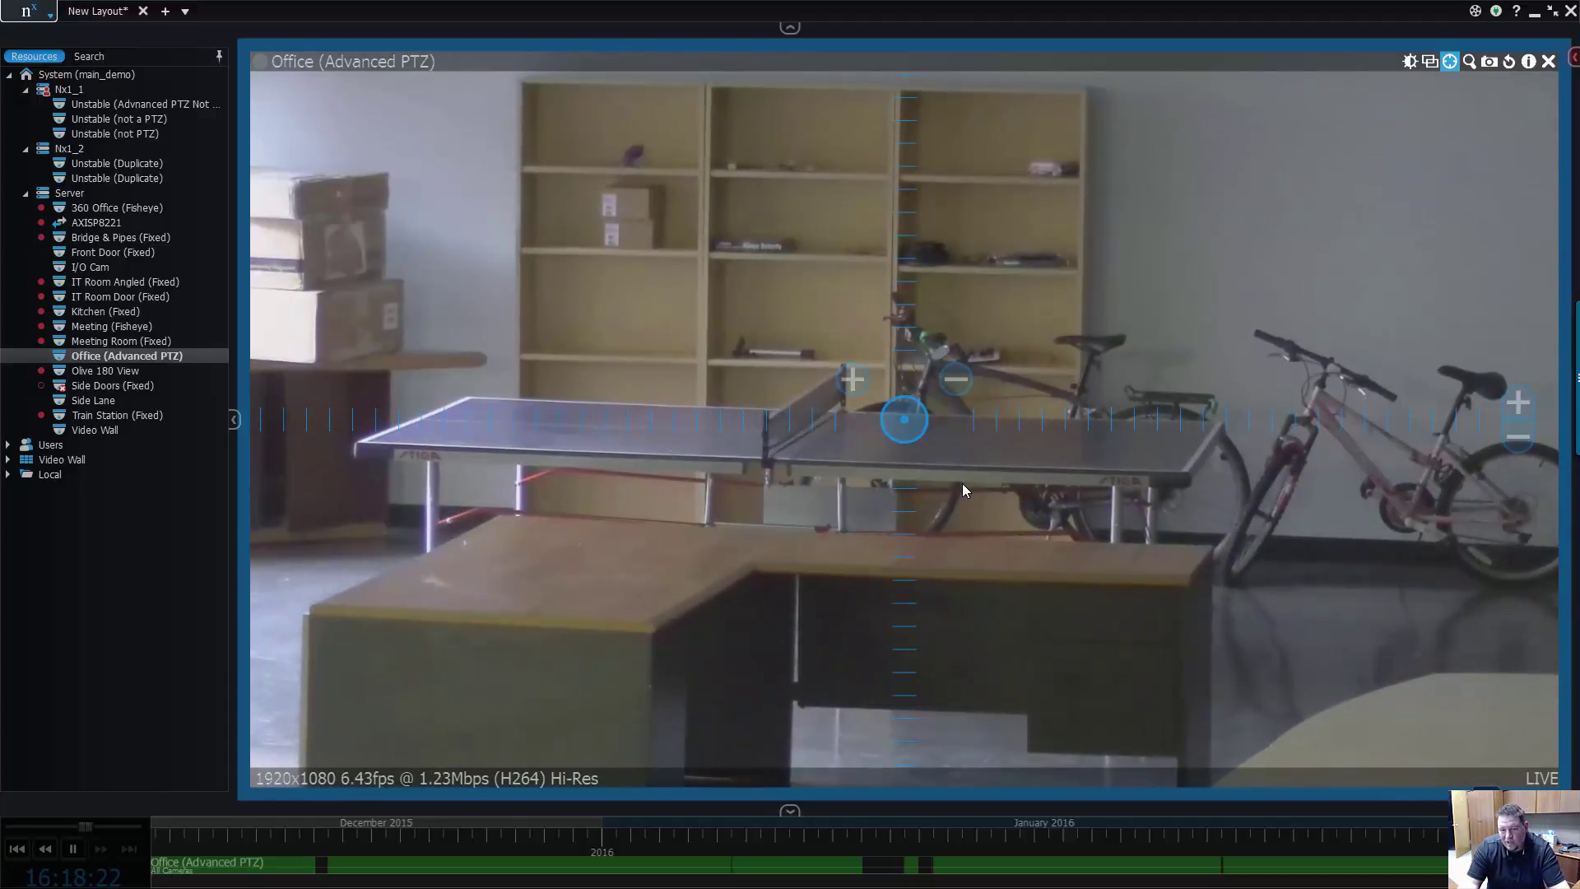
pyautogui.click(959, 483)
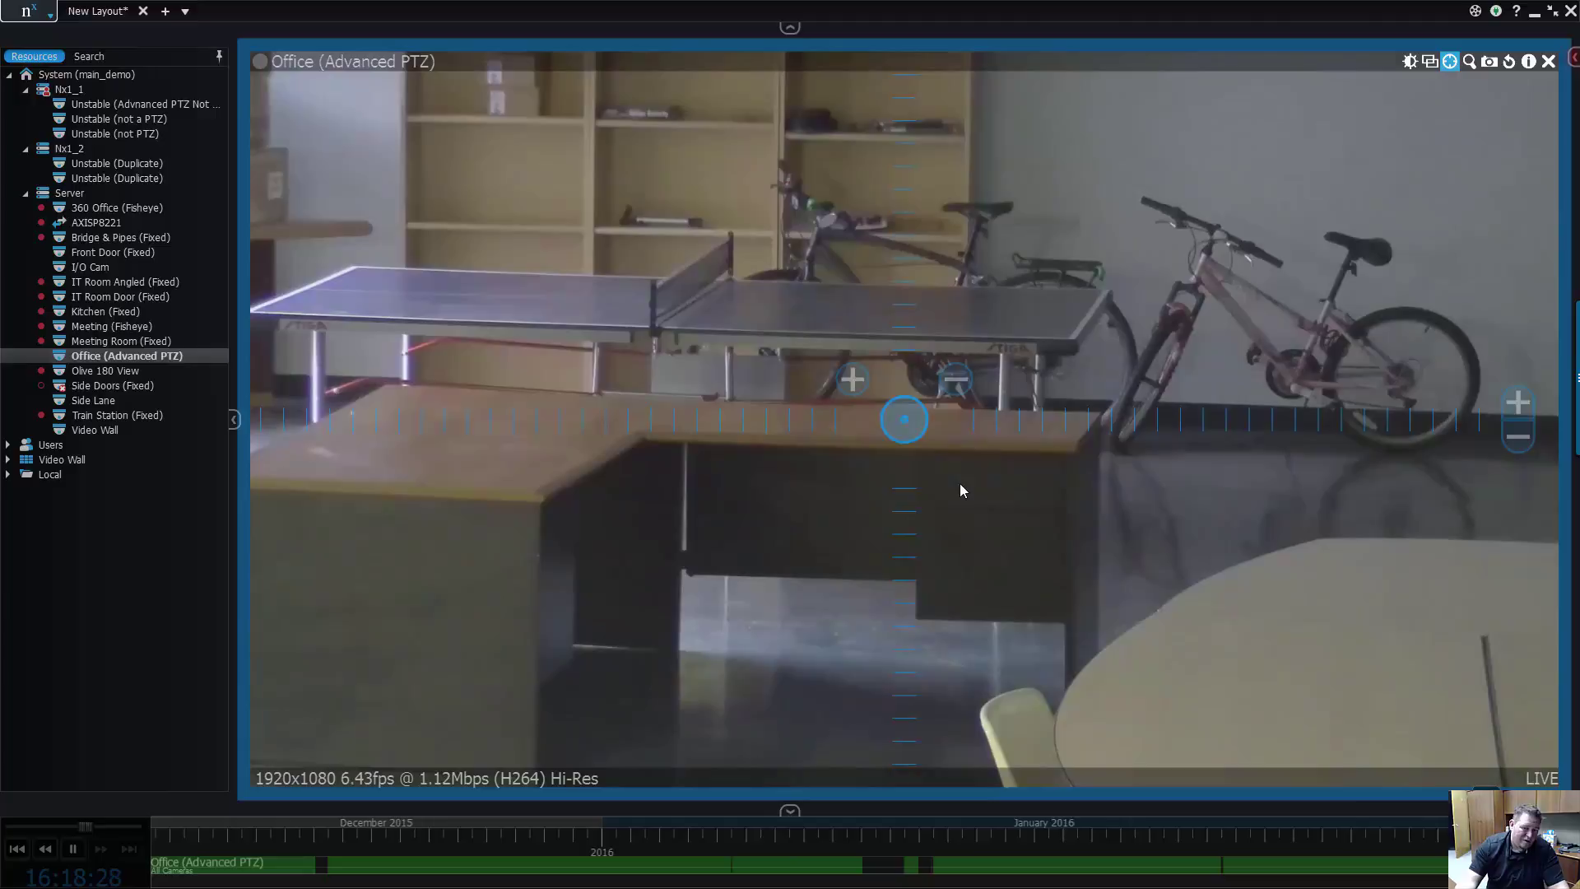
pyautogui.doubleClick(960, 486)
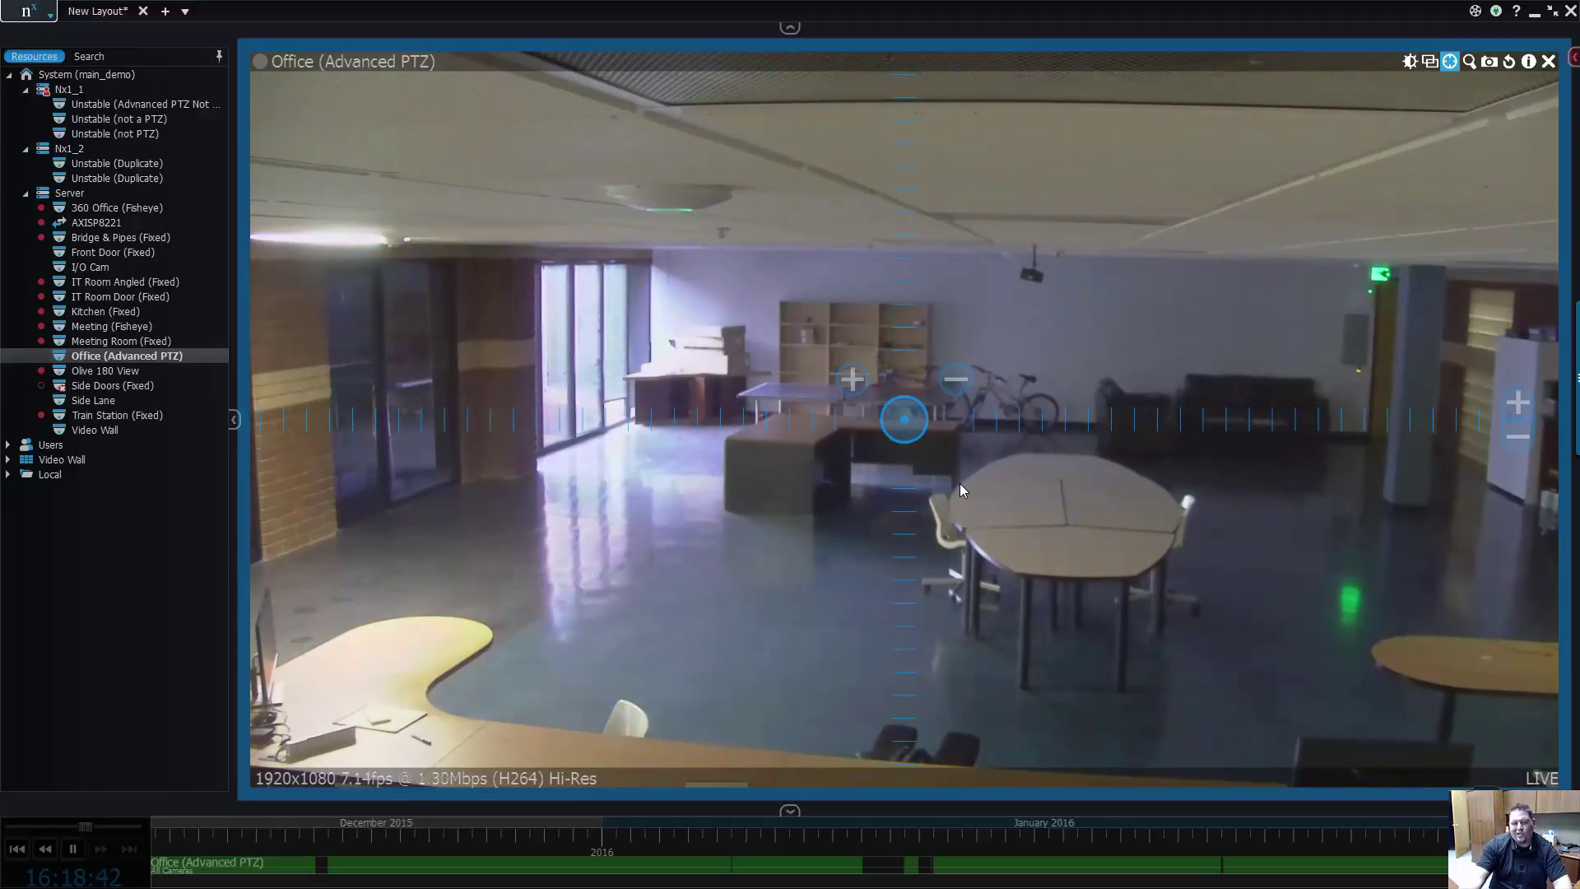
# - Save the wide office view as the PTZ preset 'Home' on hotkey 1
pyautogui.rightClick(1179, 304)
pyautogui.moveTo(1275, 404)
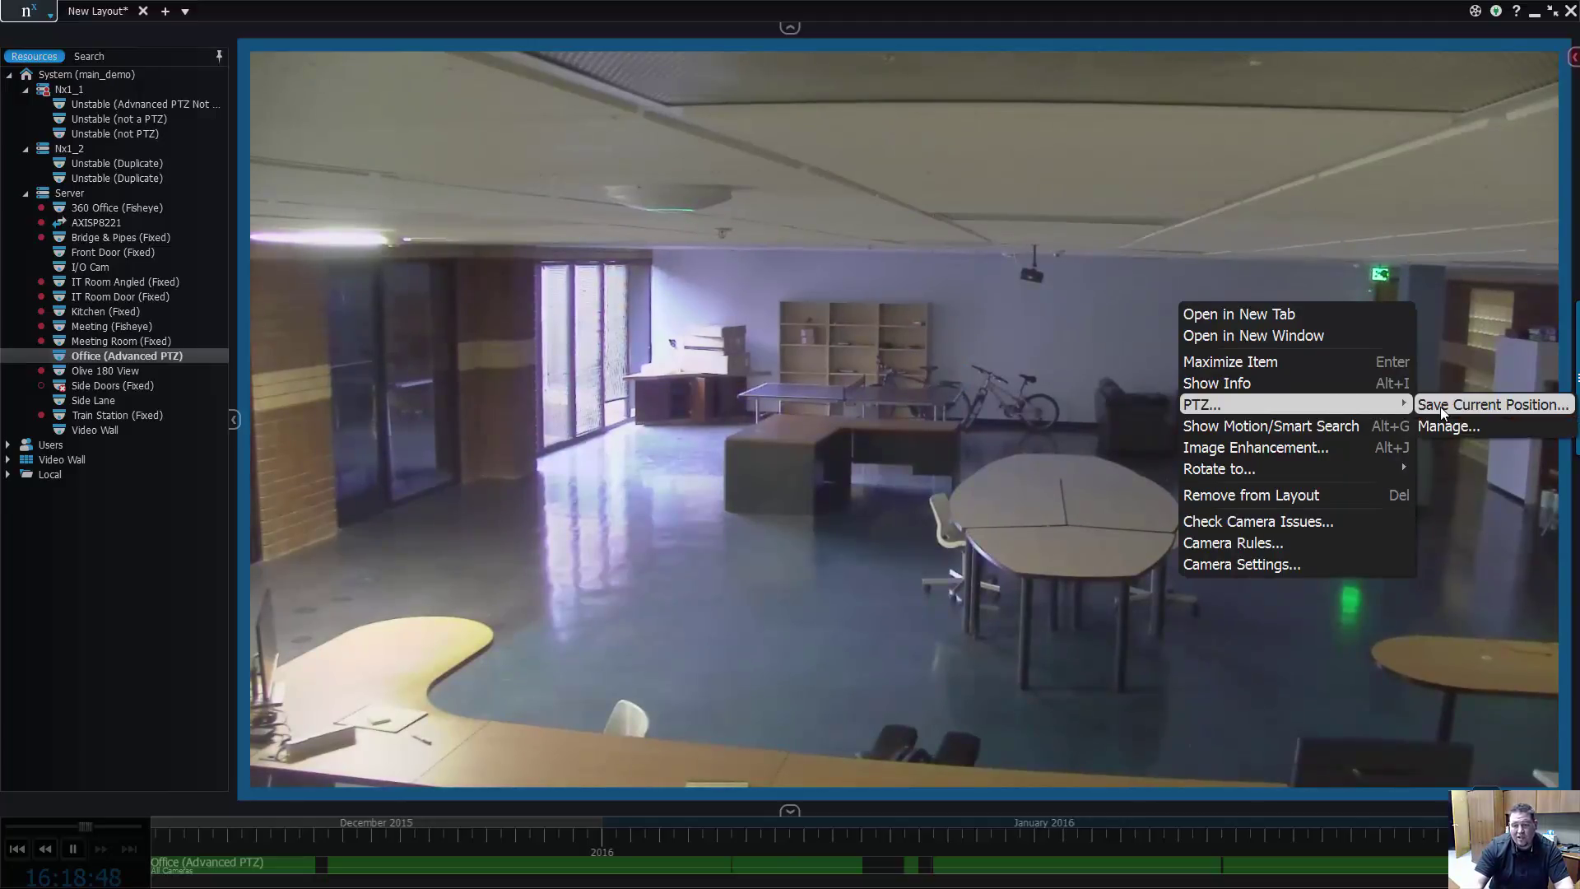
pyautogui.click(1483, 412)
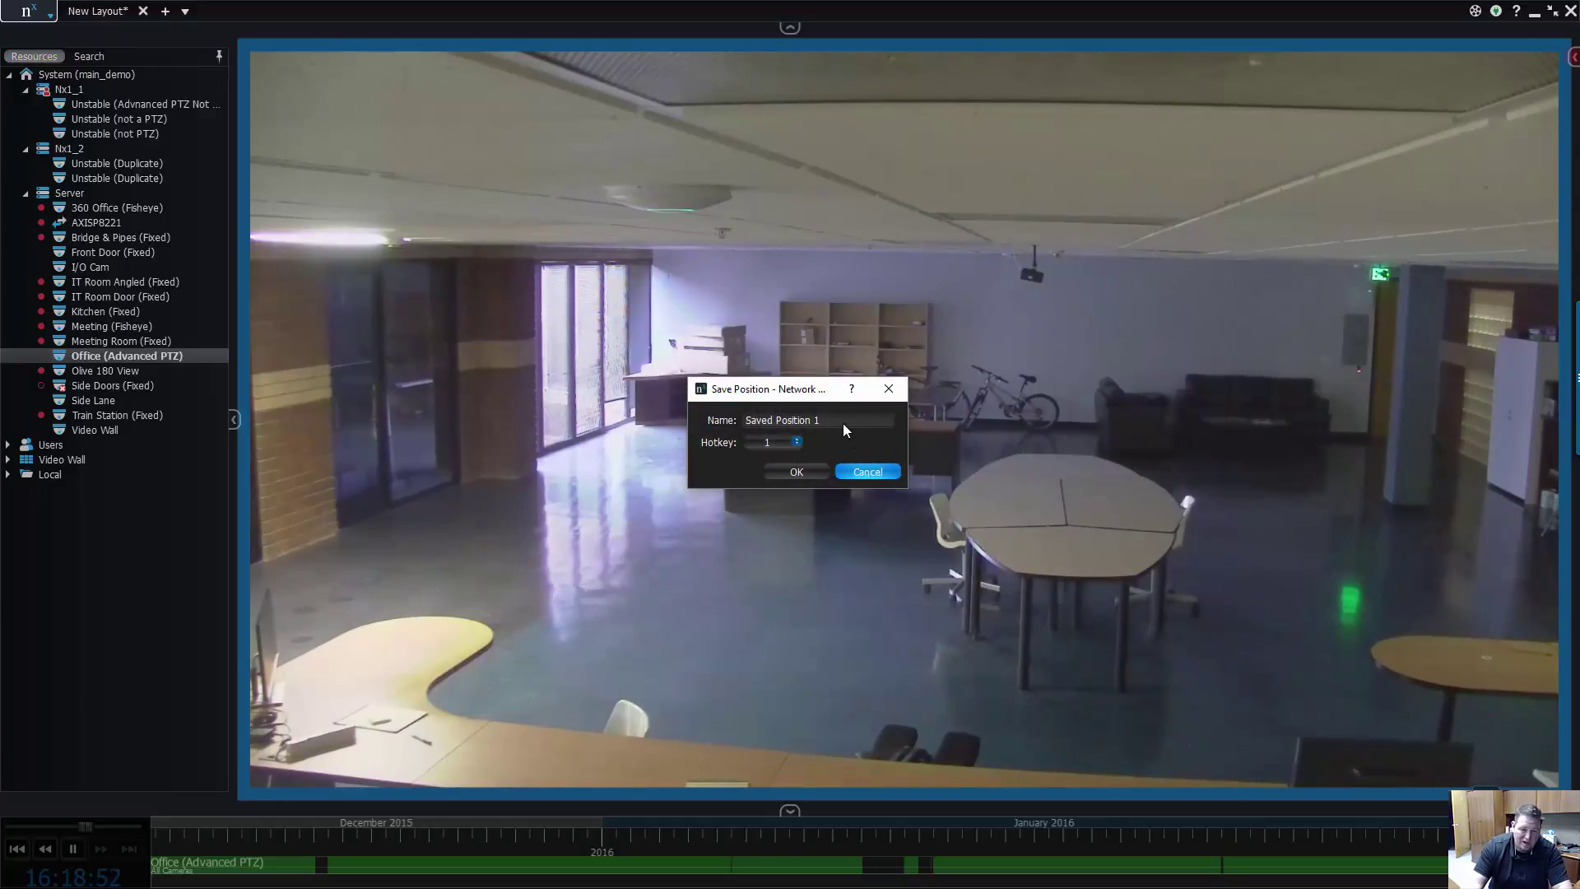
pyautogui.moveTo(843, 421); pyautogui.dragTo(734, 423)
pyautogui.write('Home')
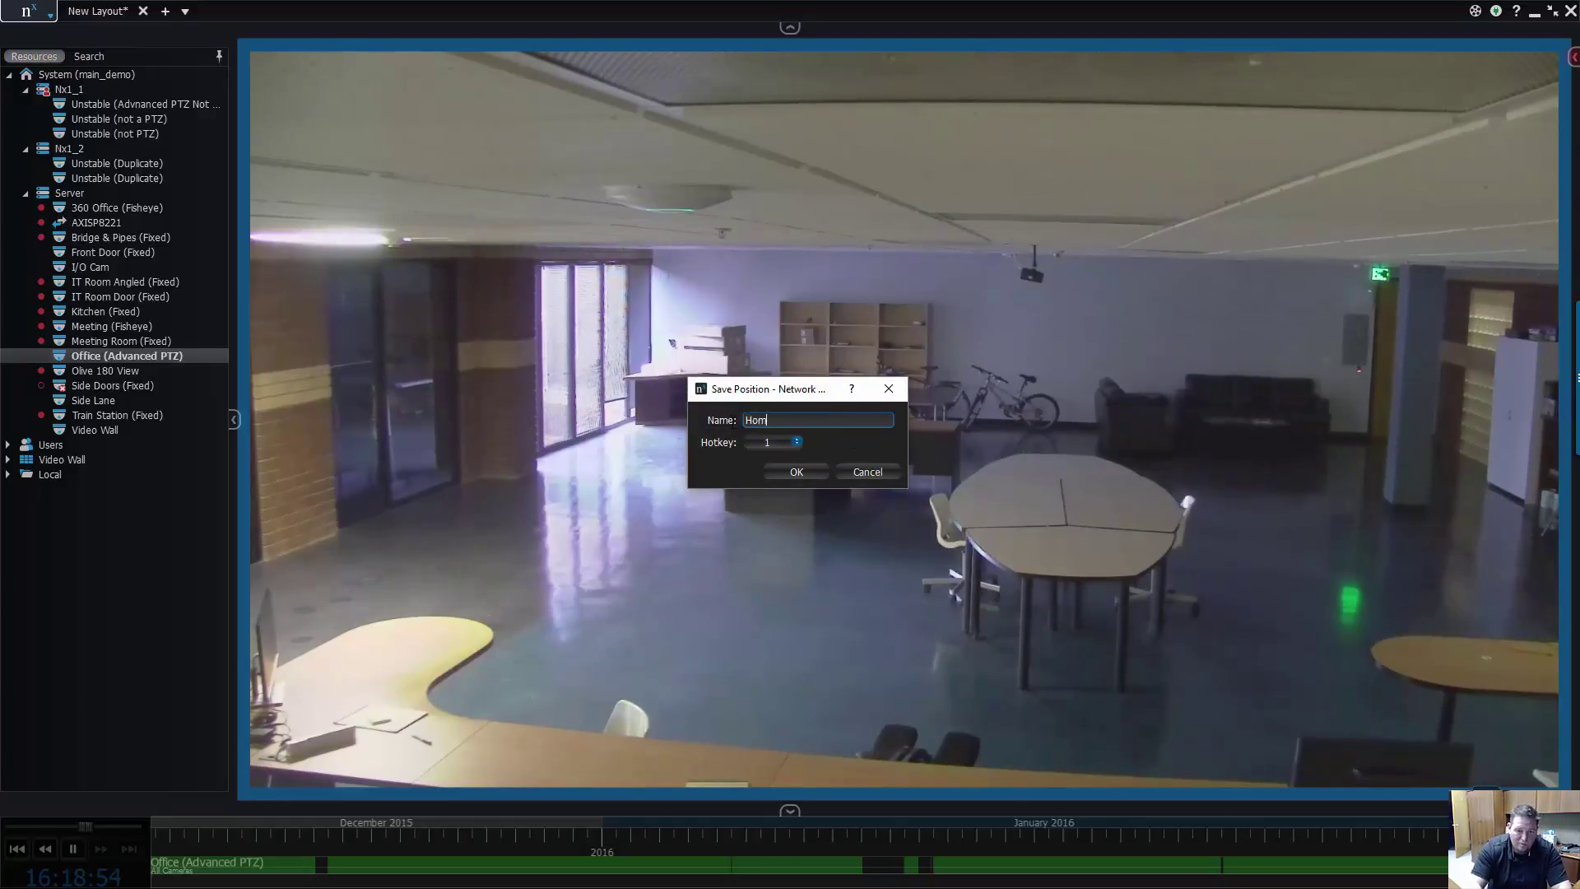
pyautogui.click(792, 472)
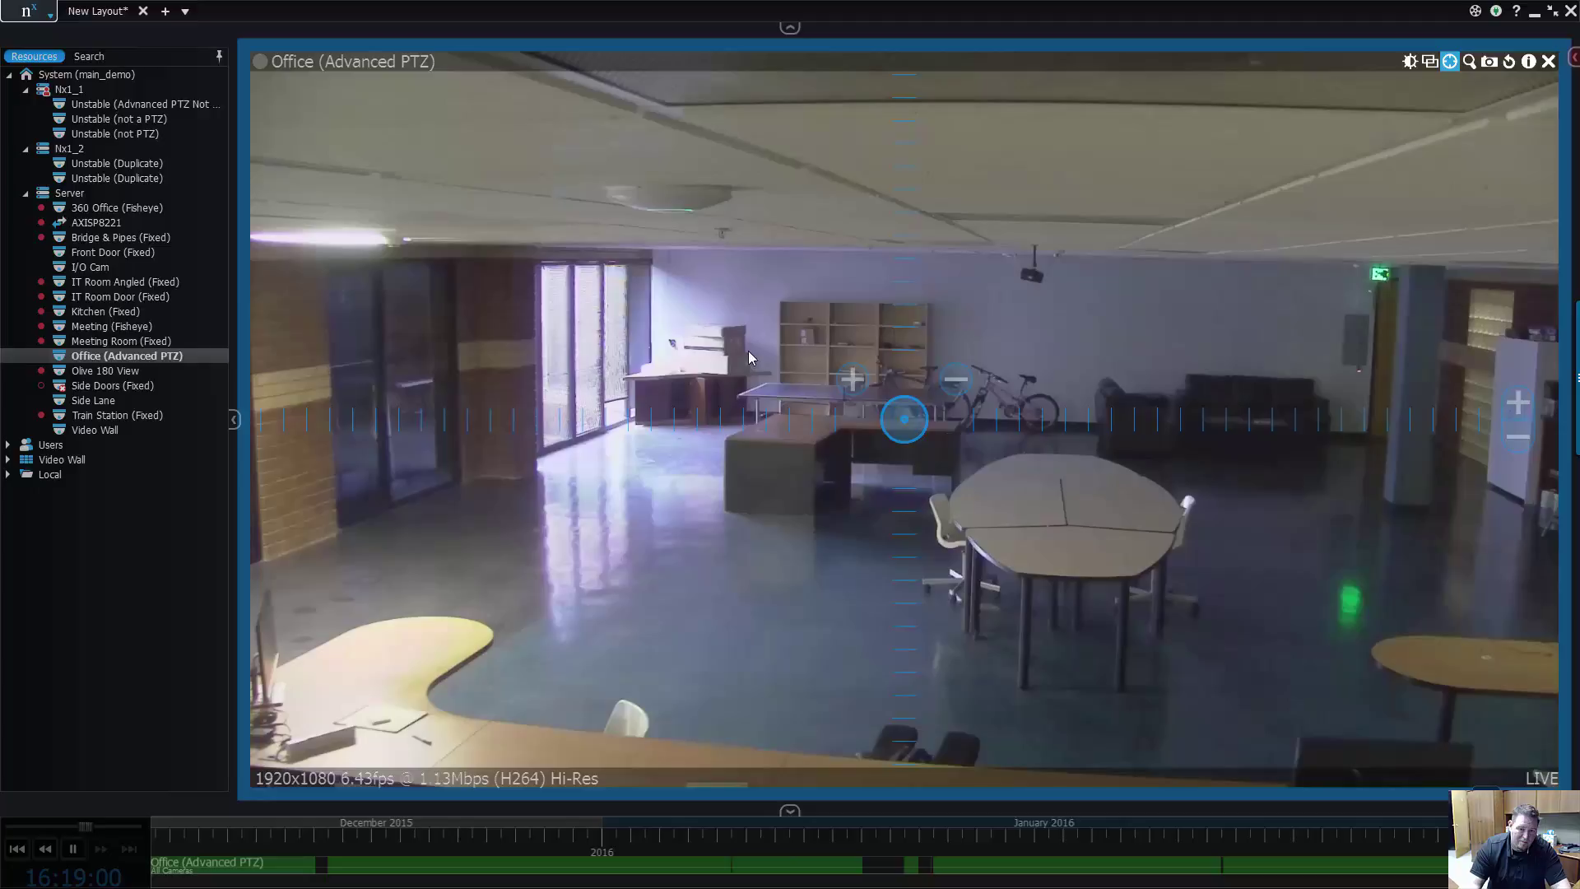
# - Zoom in on the ping pong table and save it as preset 'Ping Pong' on hotkey 2
pyautogui.moveTo(724, 351); pyautogui.dragTo(994, 409)
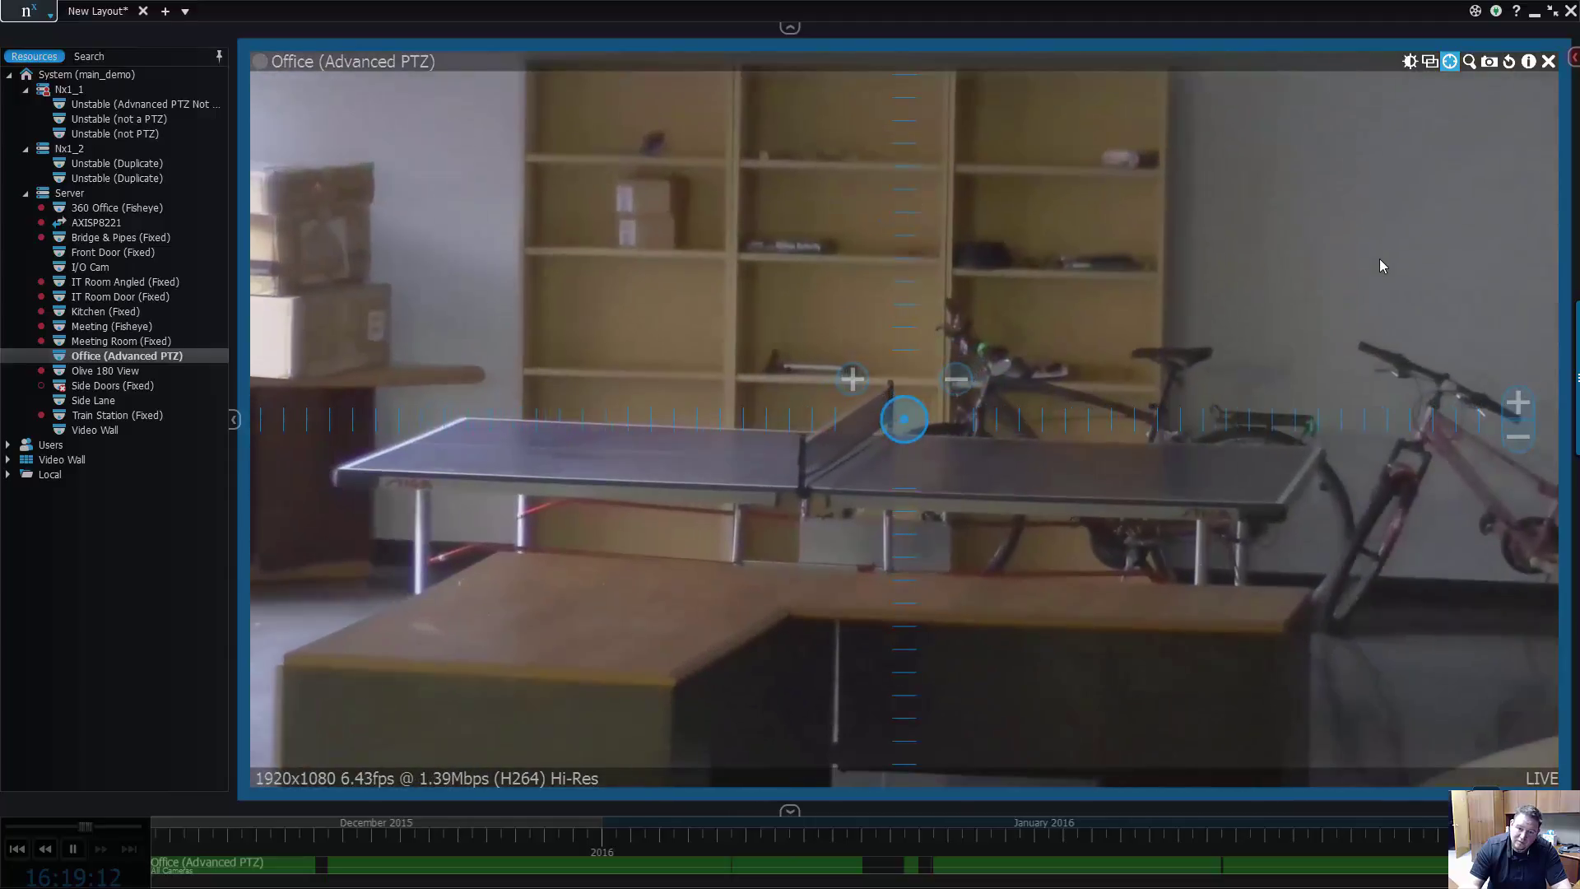
pyautogui.rightClick(1380, 262)
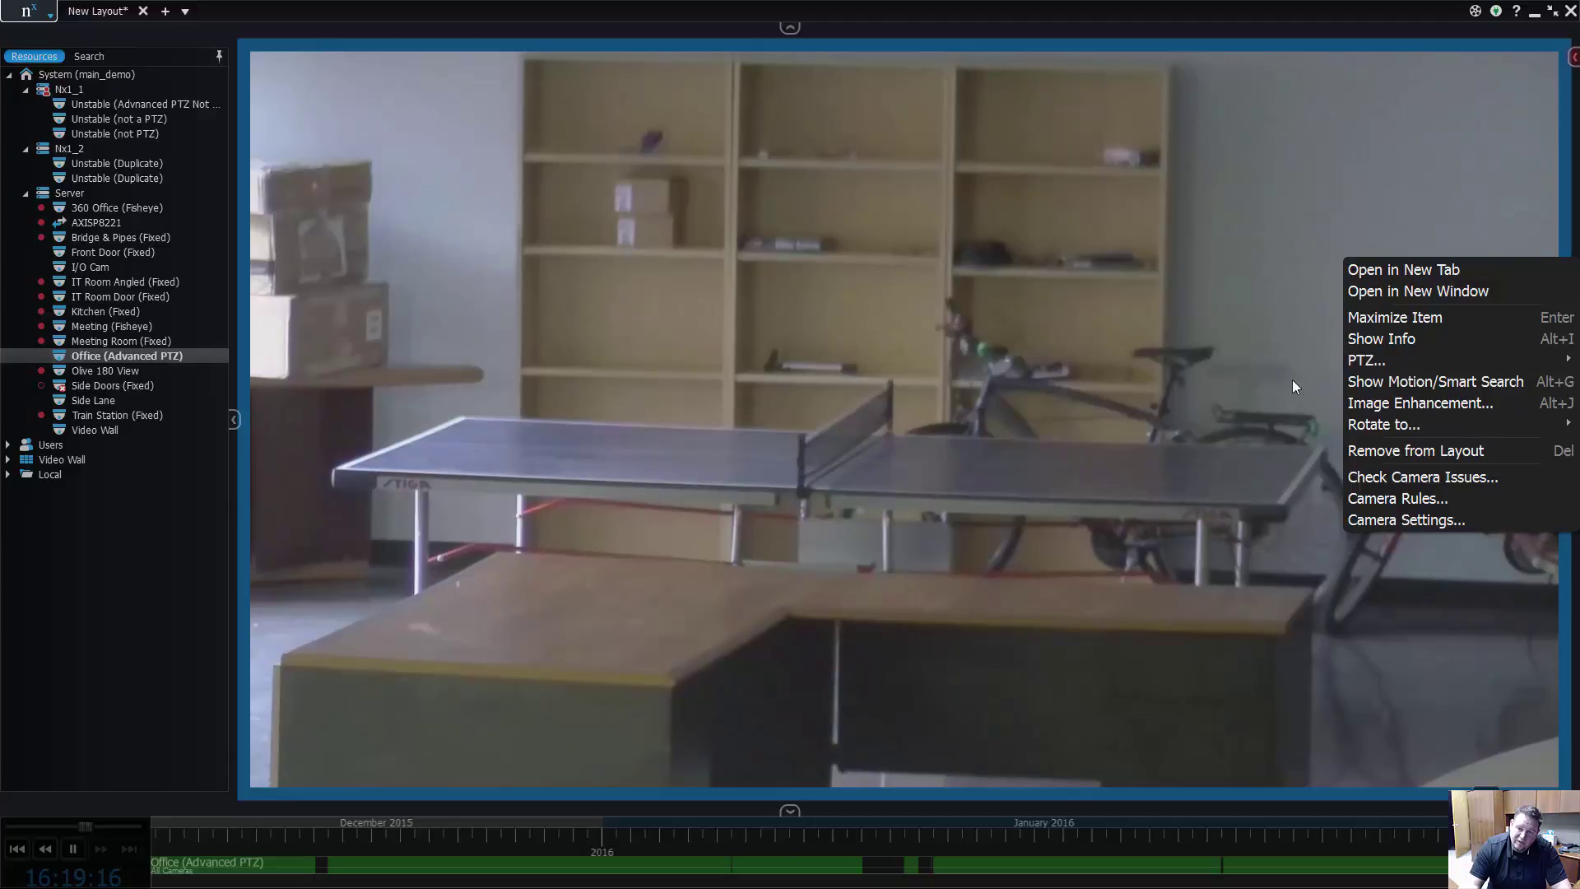
pyautogui.moveTo(1326, 360)
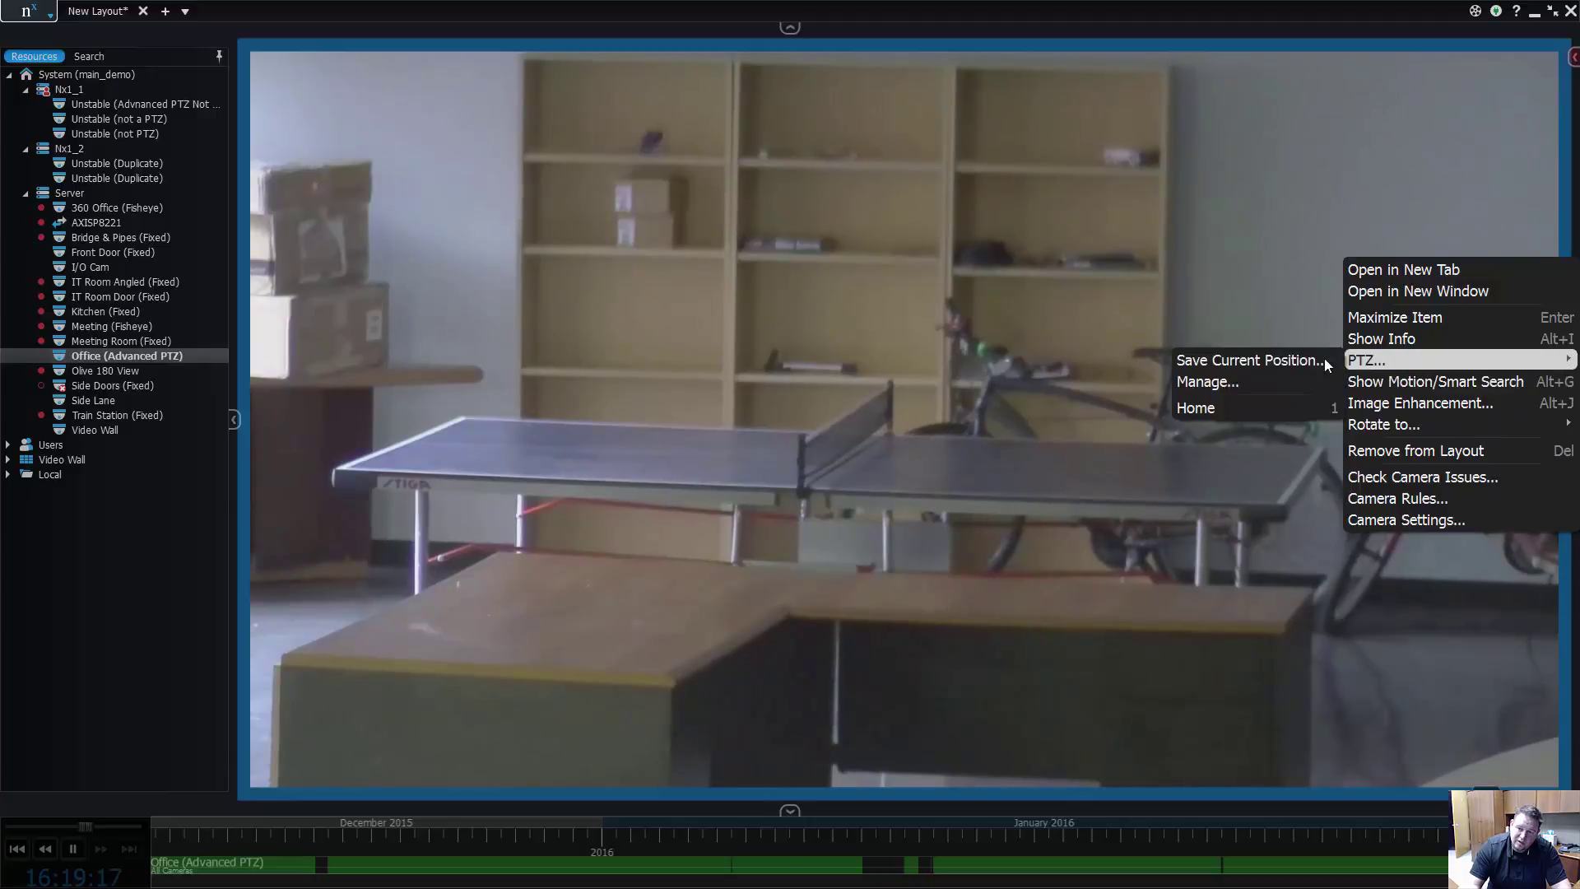
pyautogui.click(1258, 361)
pyautogui.press('Tab')
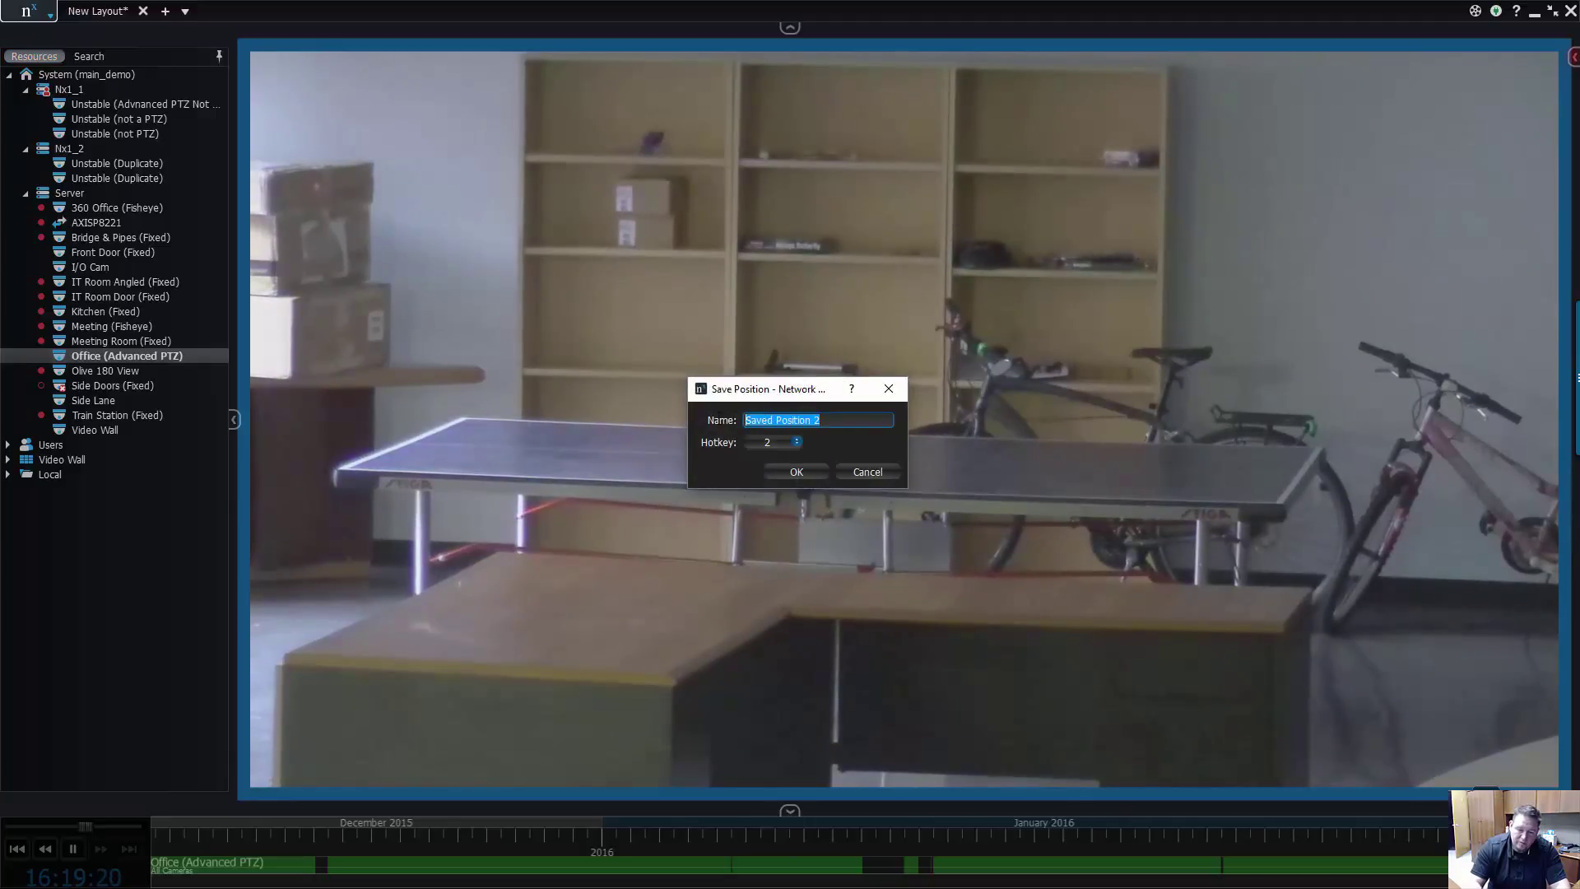
pyautogui.write('Ping Pong')
pyautogui.press('Return')
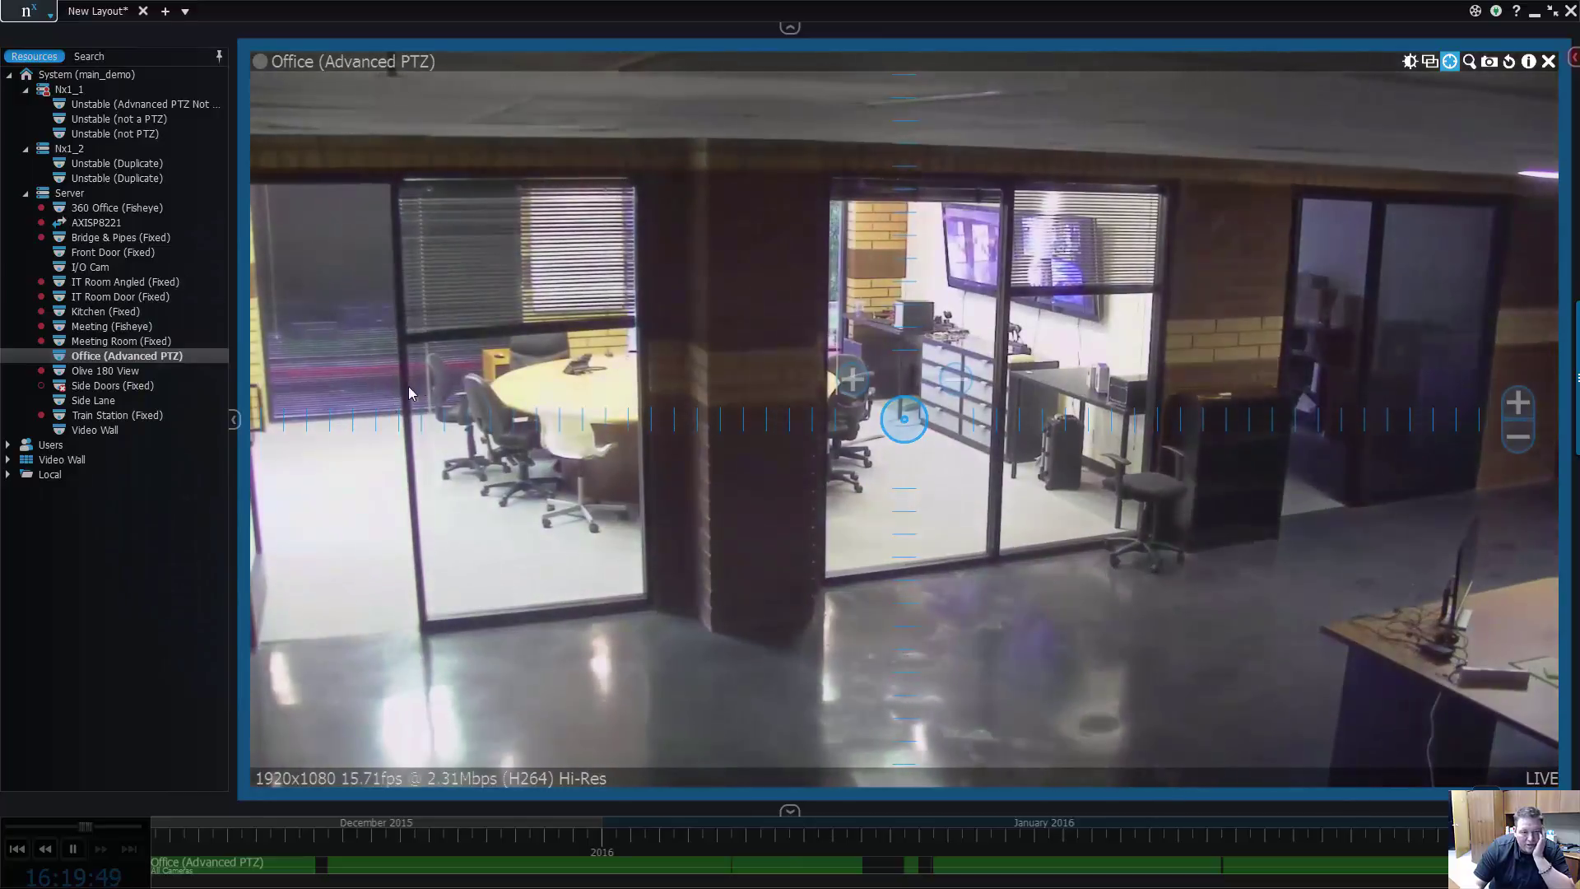
# - Centre the camera on the meeting rooms and save it as preset 'Meeting Room' on hotkey 3
pyautogui.click(712, 385)
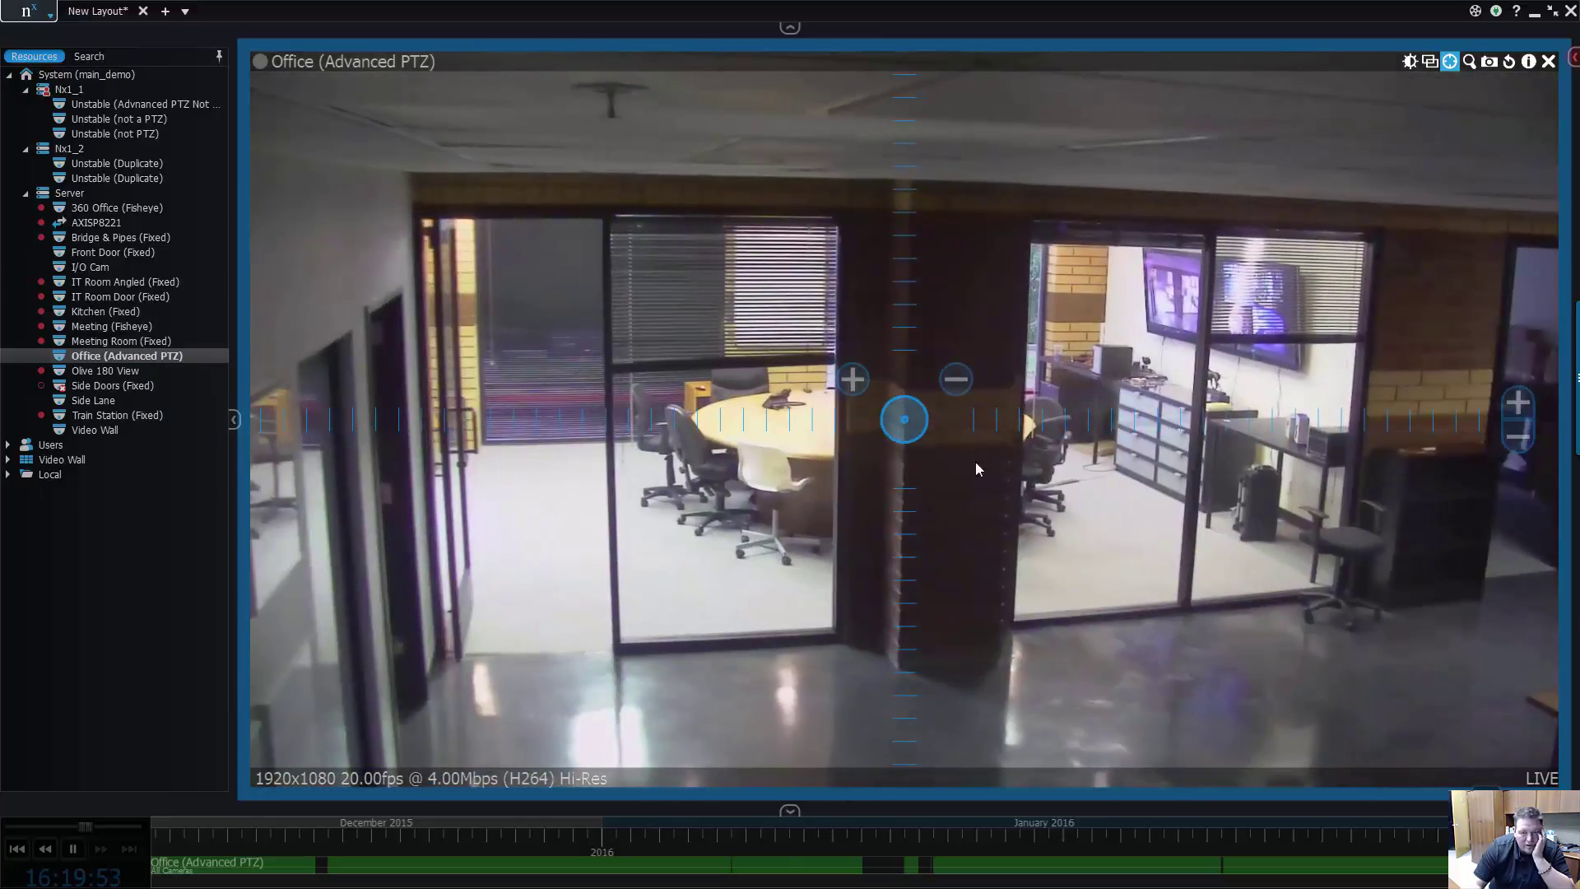
pyautogui.rightClick(1199, 403)
pyautogui.moveTo(1364, 516)
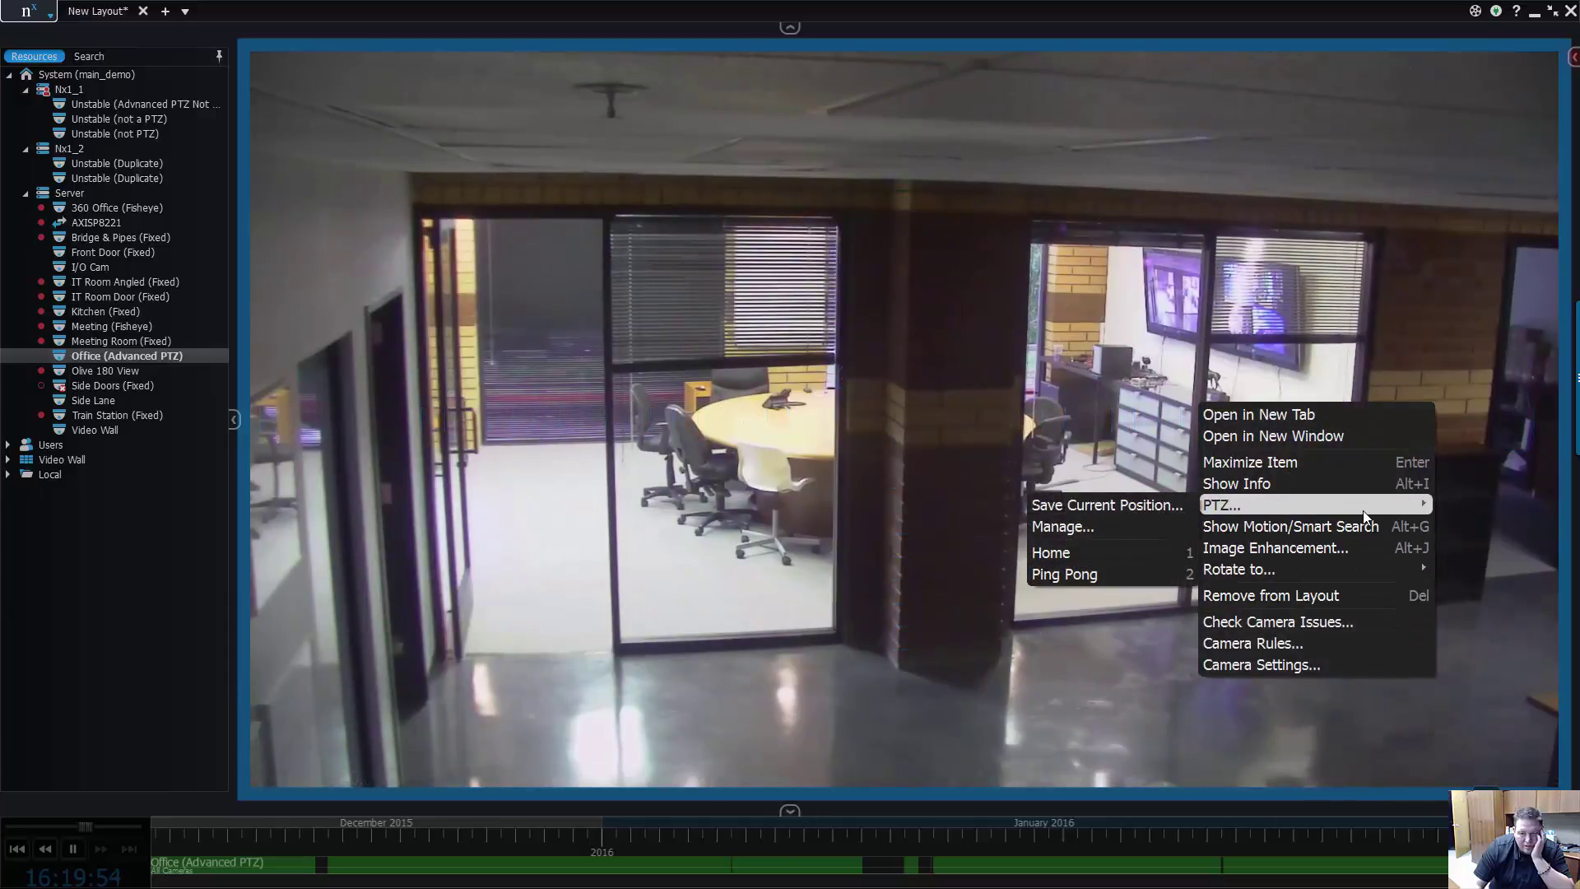
pyautogui.click(1145, 507)
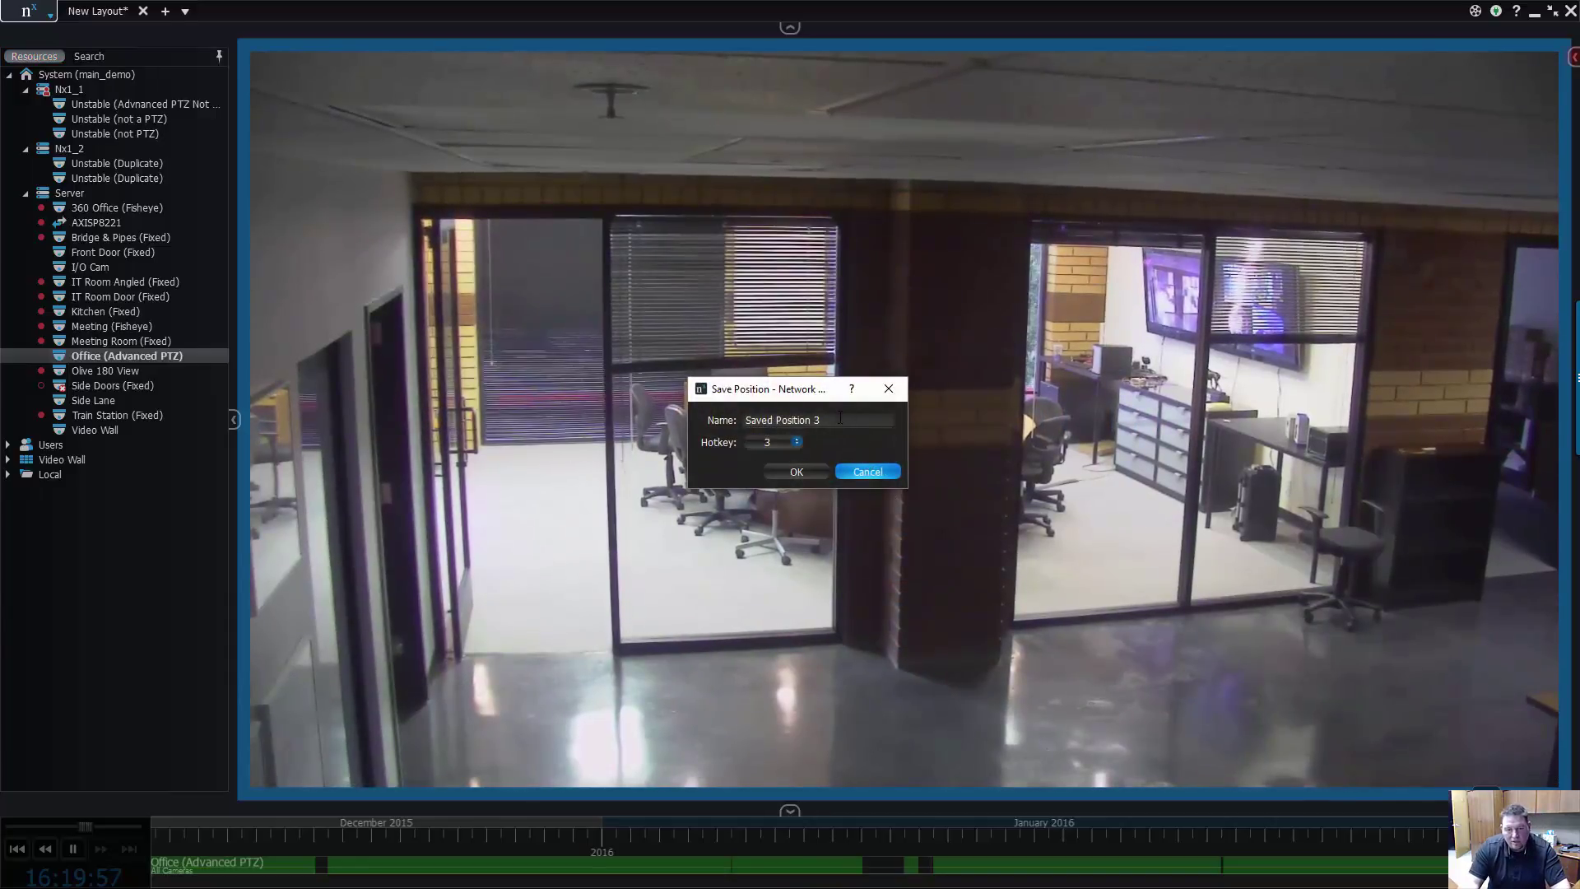
pyautogui.moveTo(847, 418); pyautogui.dragTo(661, 406)
pyautogui.write('Meeting')
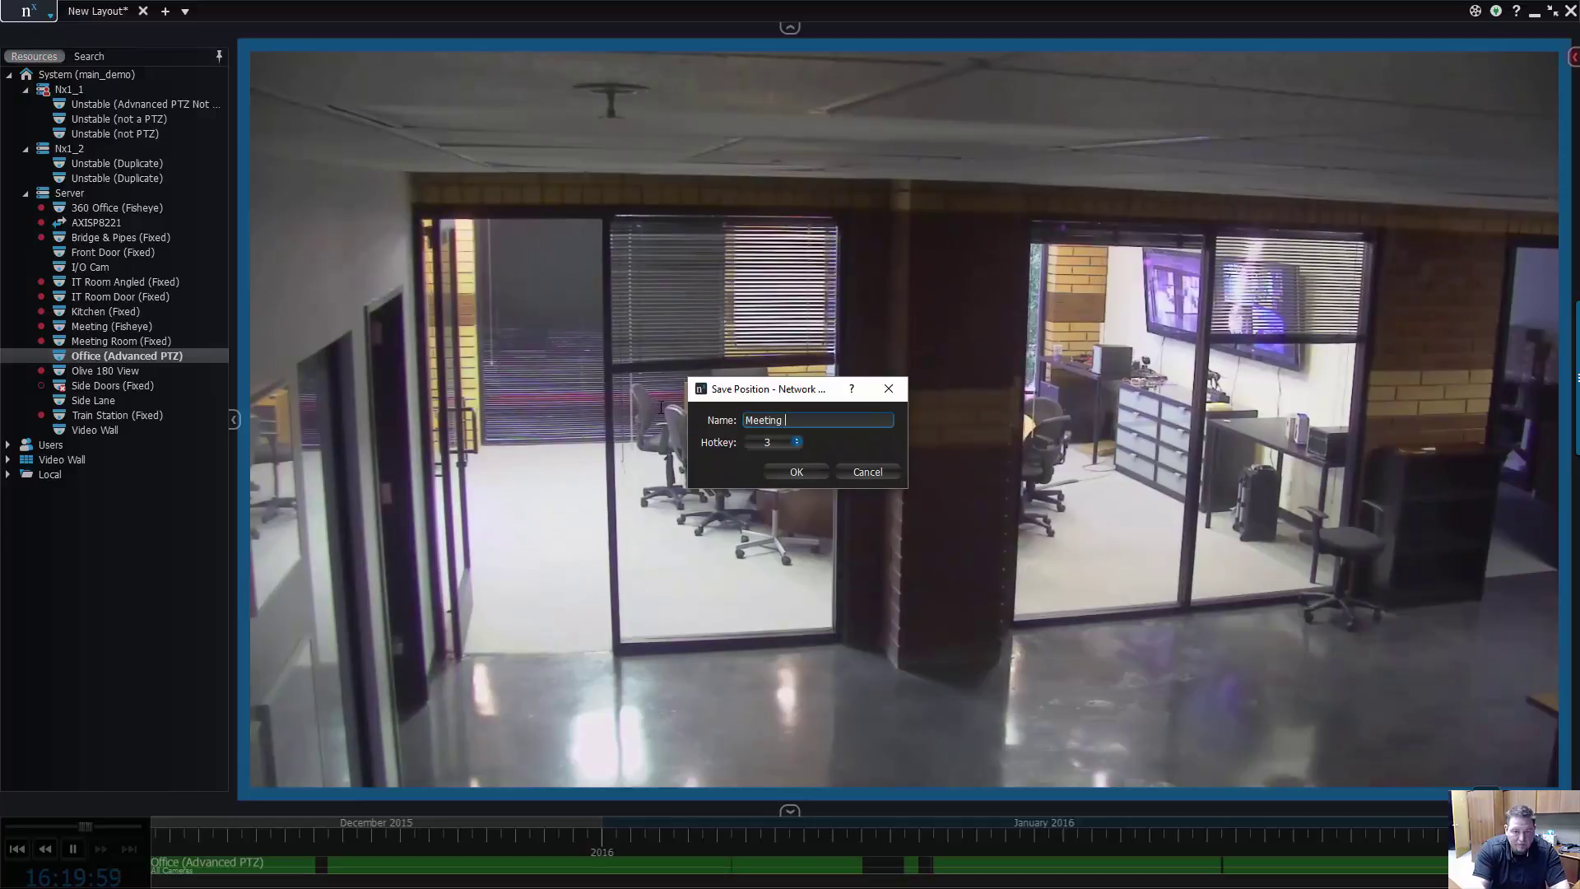
pyautogui.write(' Room')
pyautogui.press('Return')
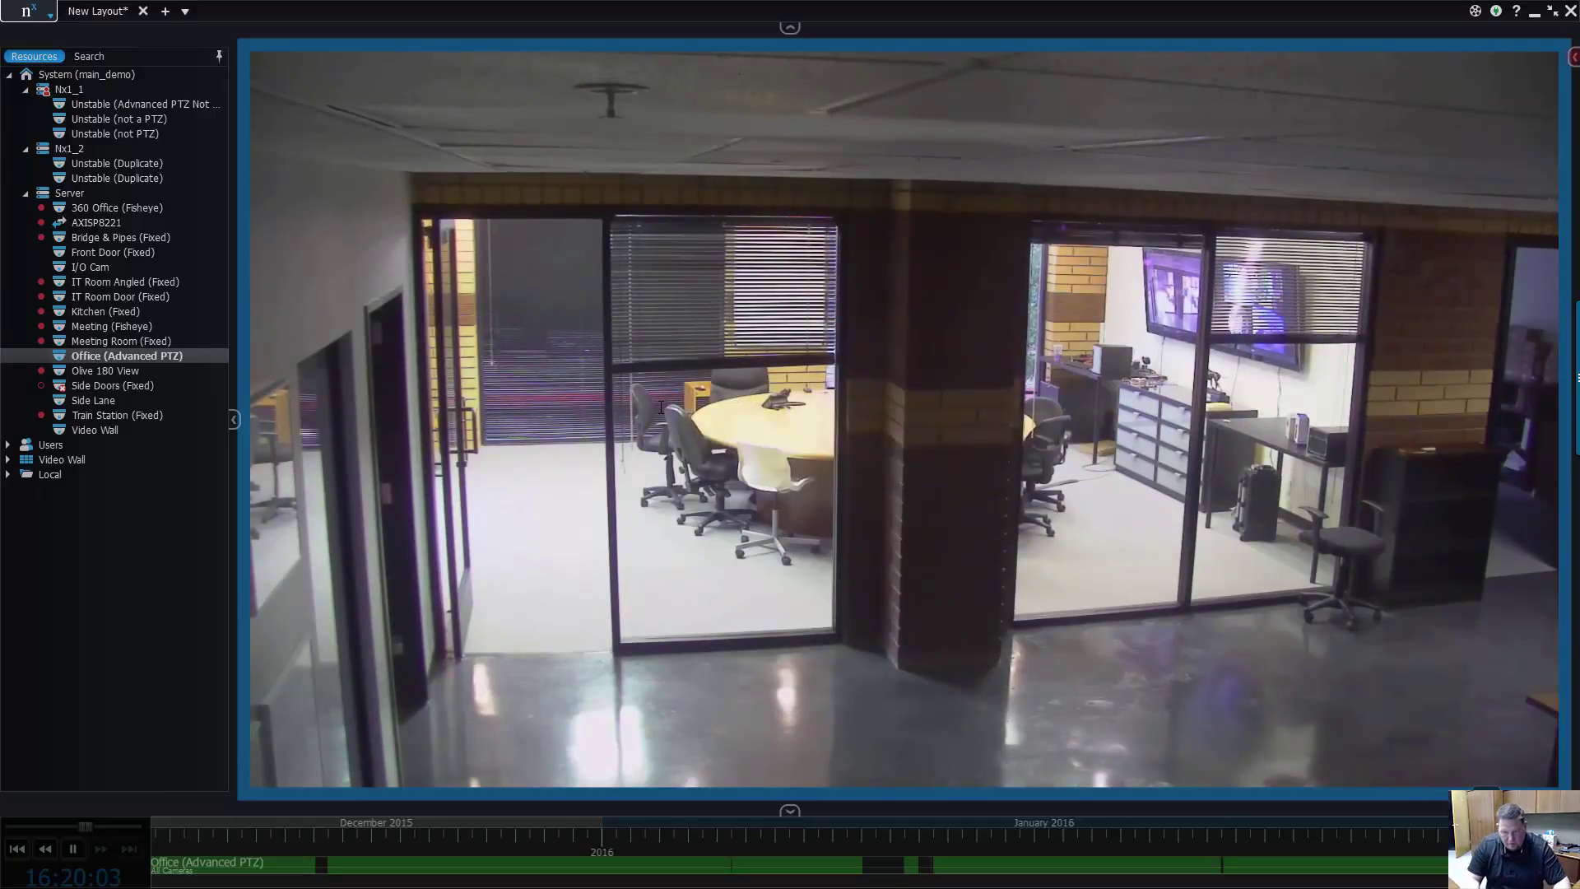
# - Recall the Ping Pong preset on the Office camera
pyautogui.rightClick(1050, 151)
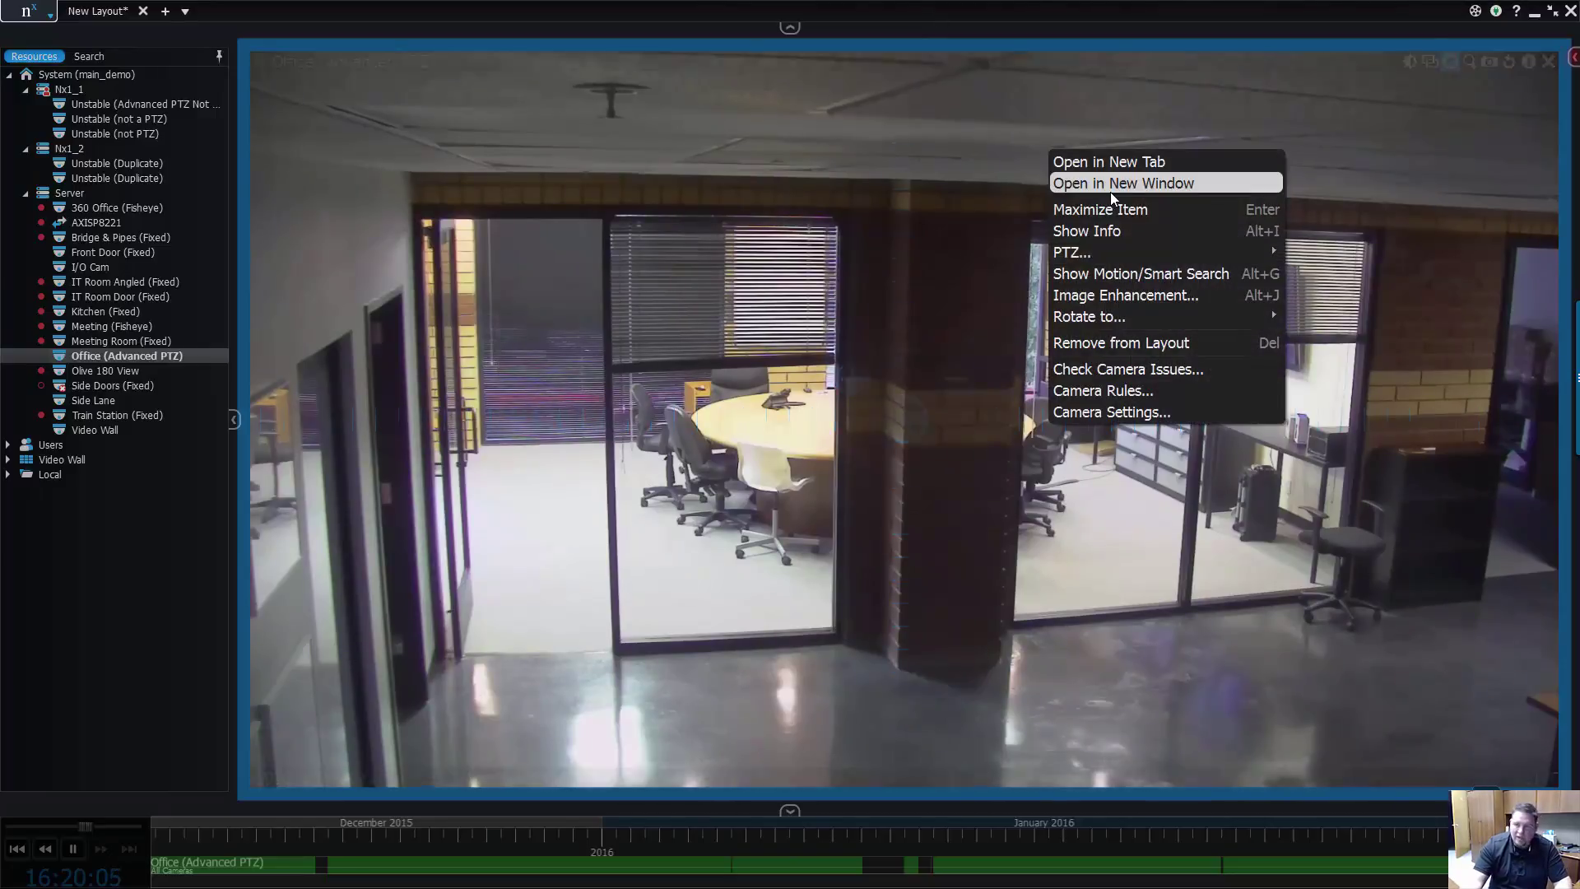
pyautogui.moveTo(1114, 249)
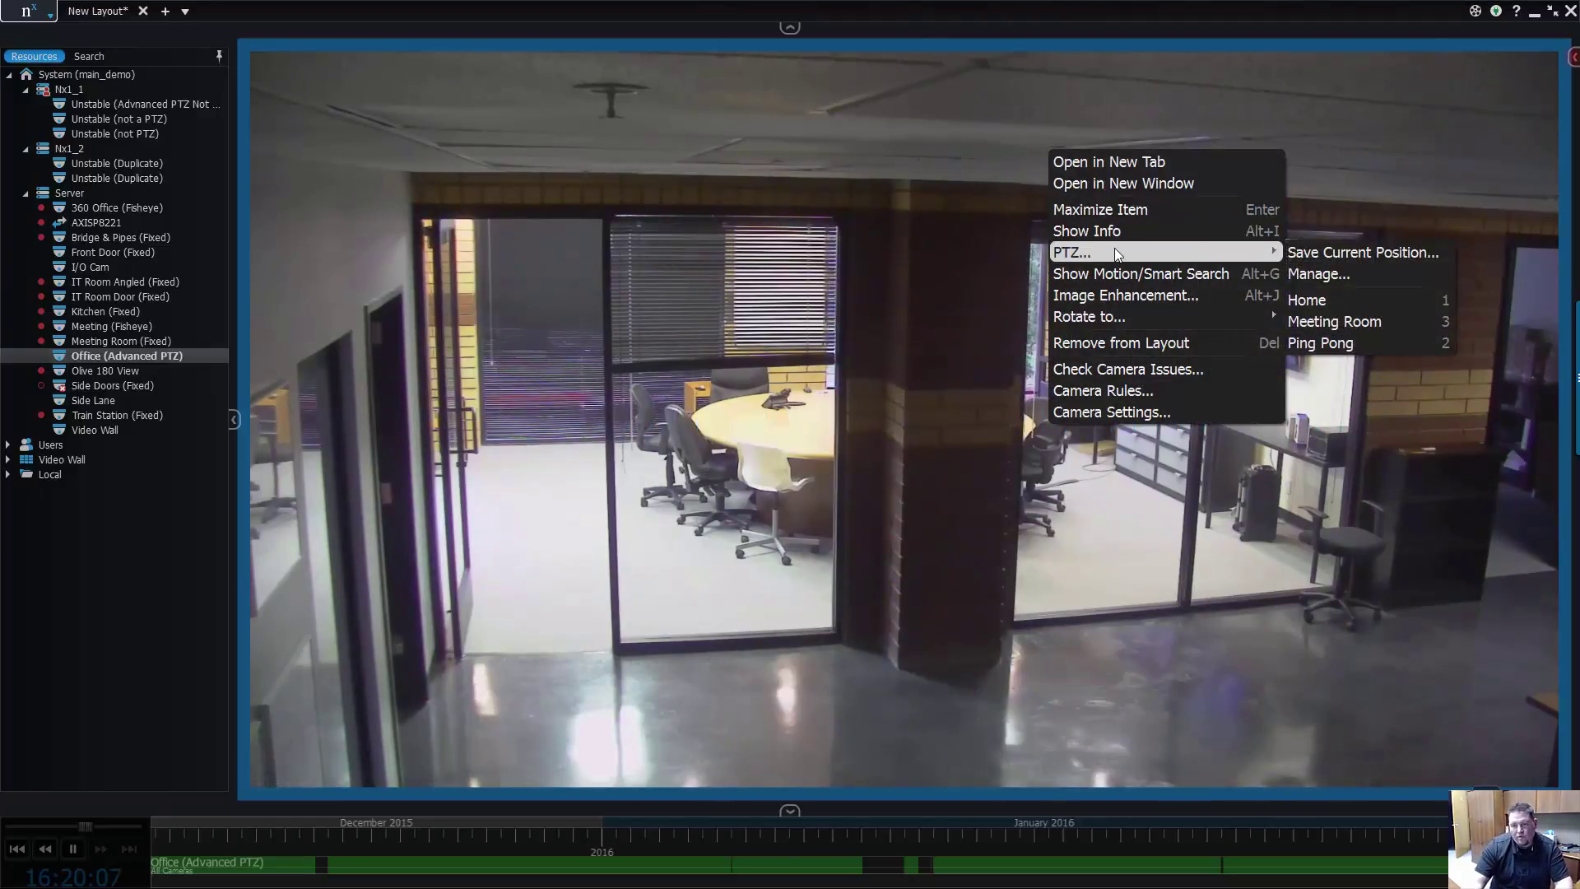
pyautogui.click(1379, 344)
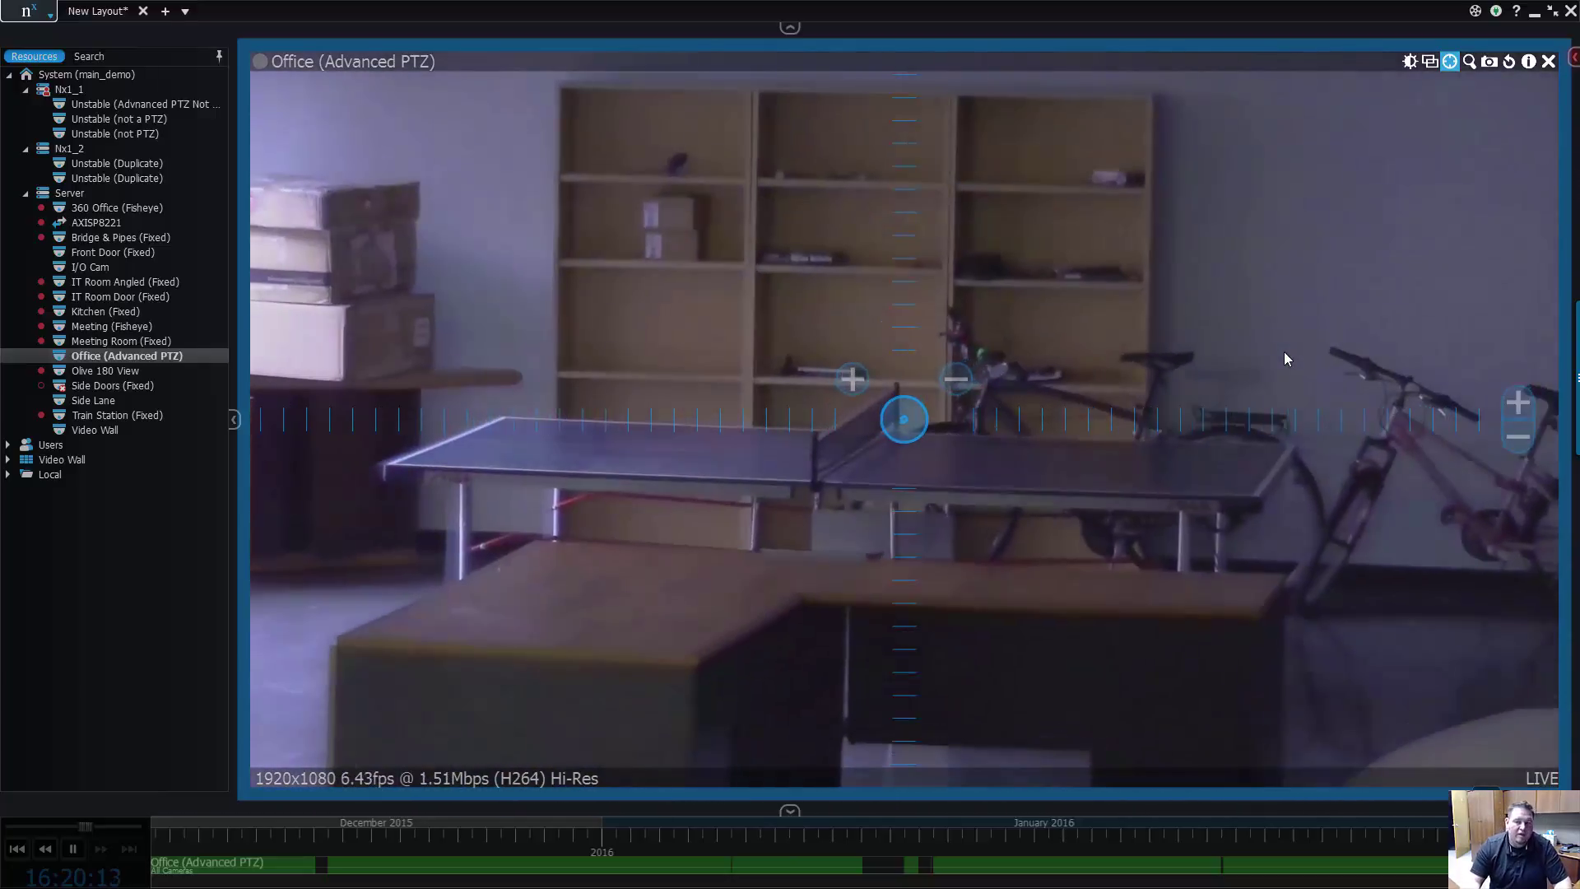
# - Recall the Meeting Room preset to swing the camera back onto the meeting rooms
pyautogui.rightClick(1285, 353)
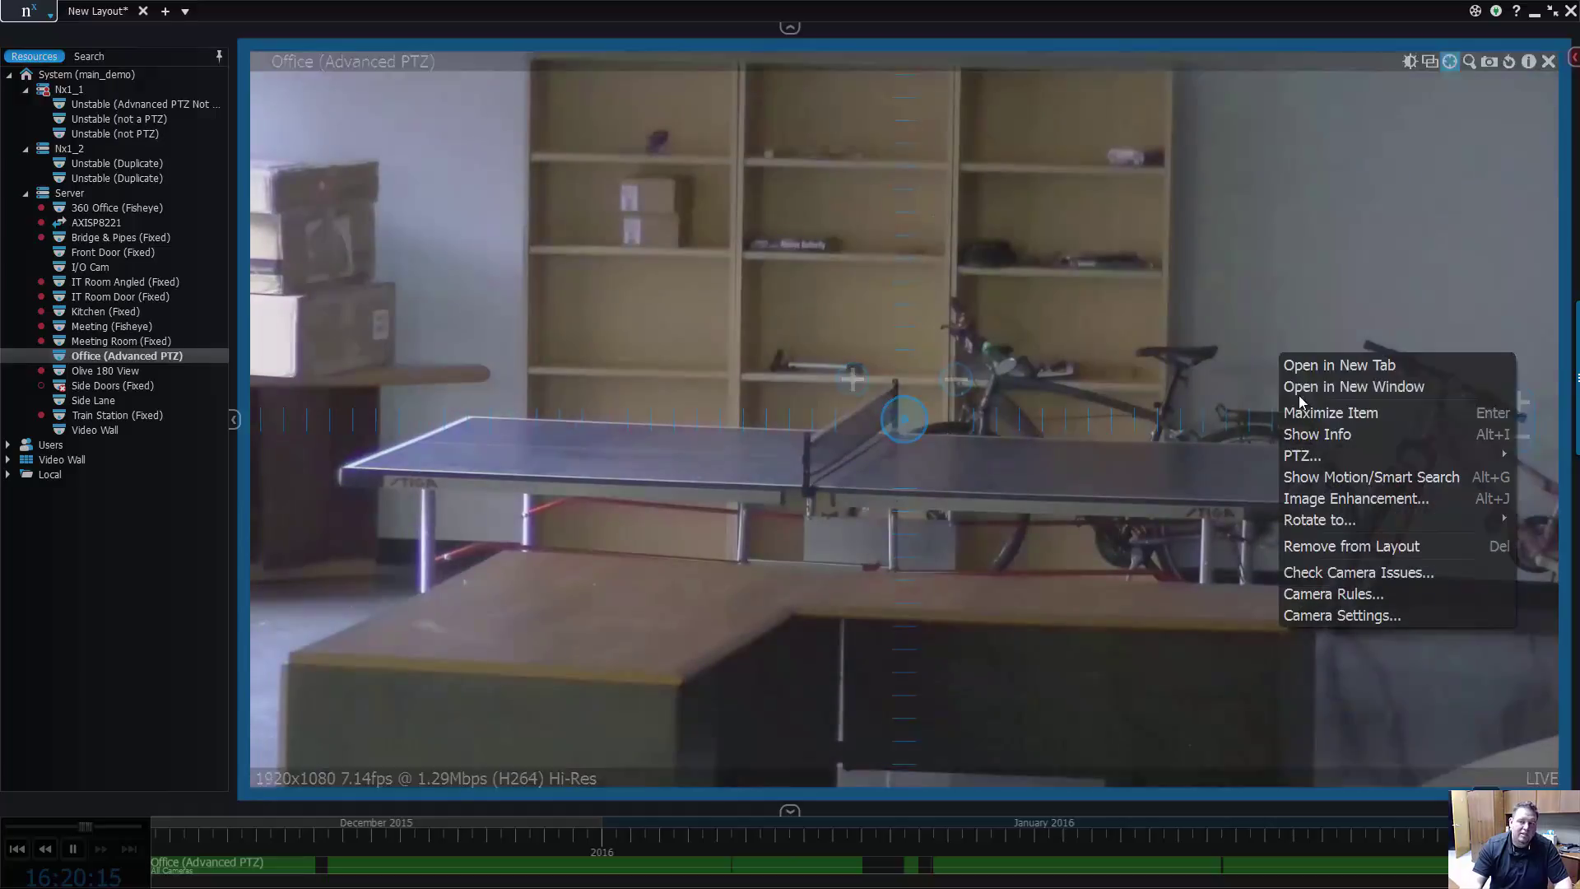
pyautogui.moveTo(1308, 456)
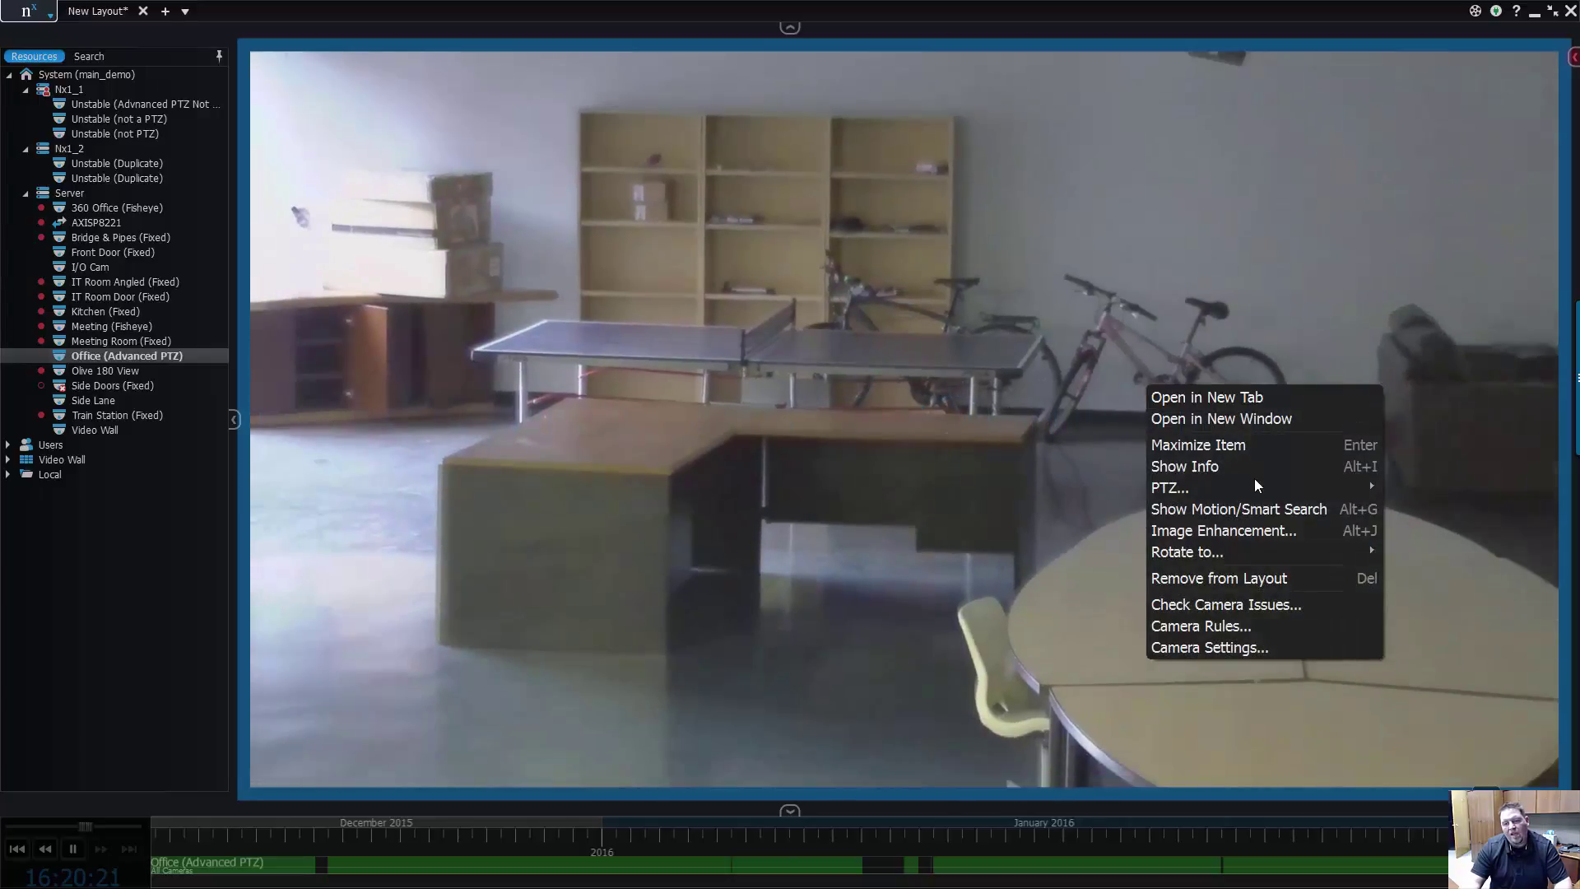
pyautogui.moveTo(1259, 486)
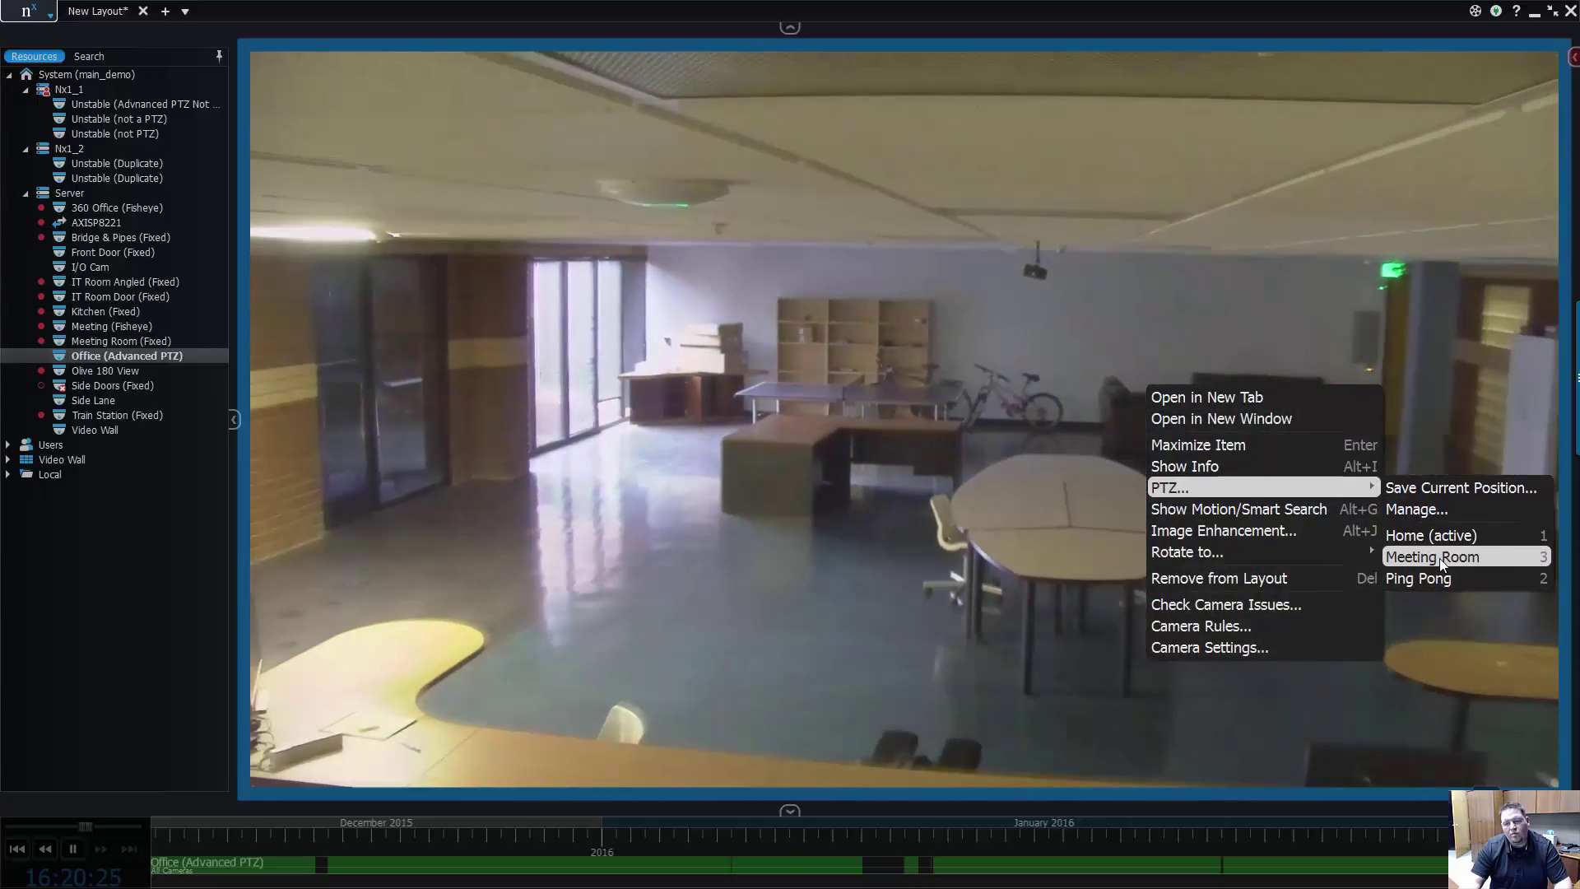
pyautogui.click(1440, 561)
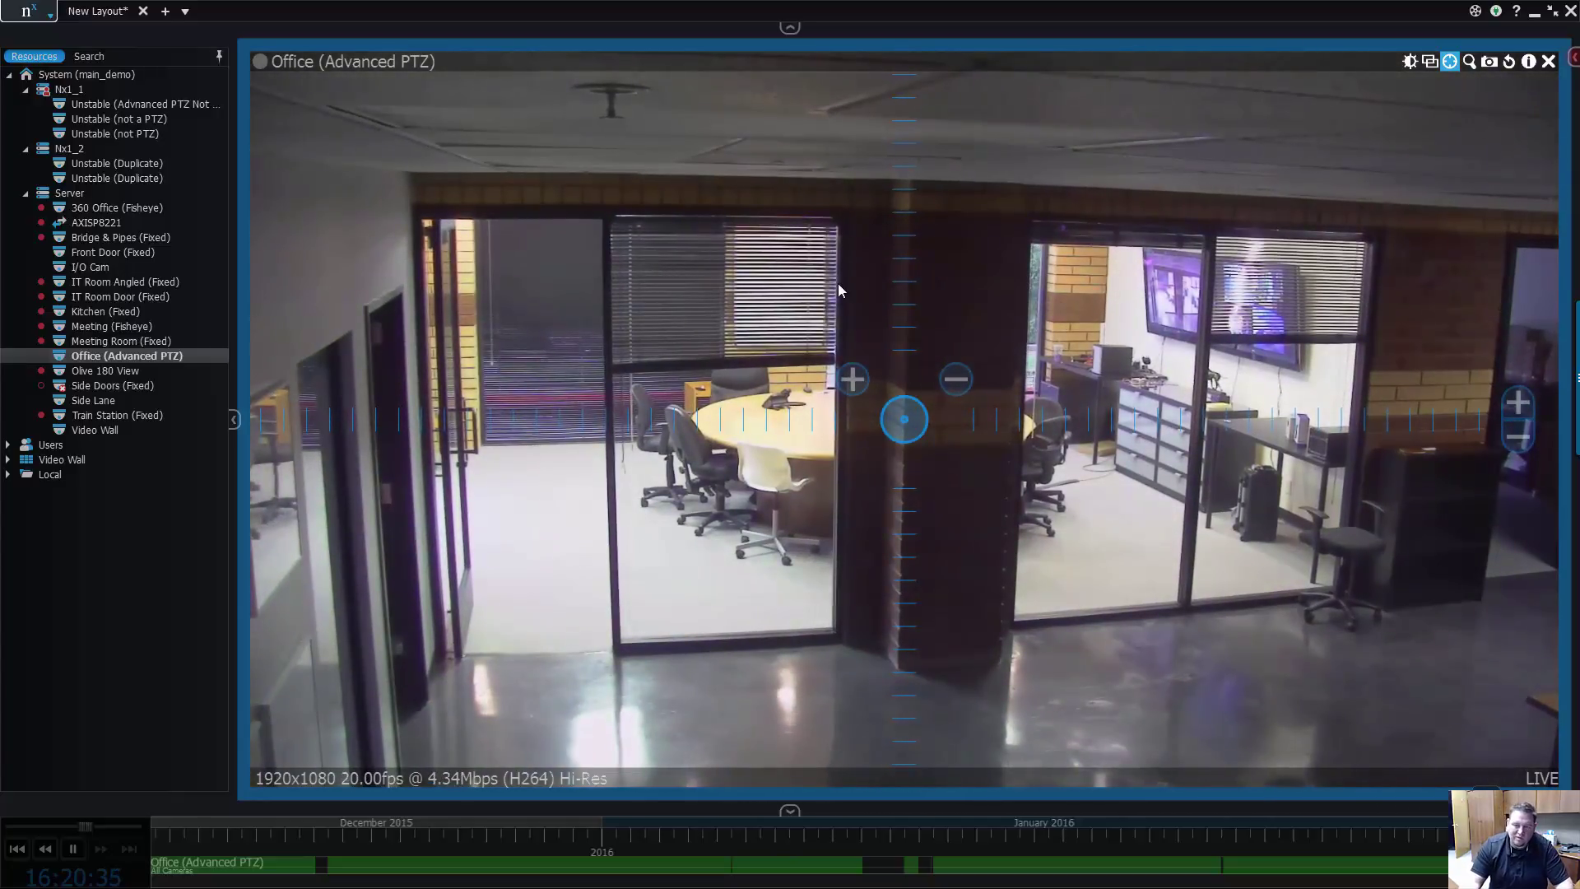
# - Open the Office camera's PTZ management window and create a new tour
pyautogui.rightClick(1103, 369)
pyautogui.moveTo(1216, 477)
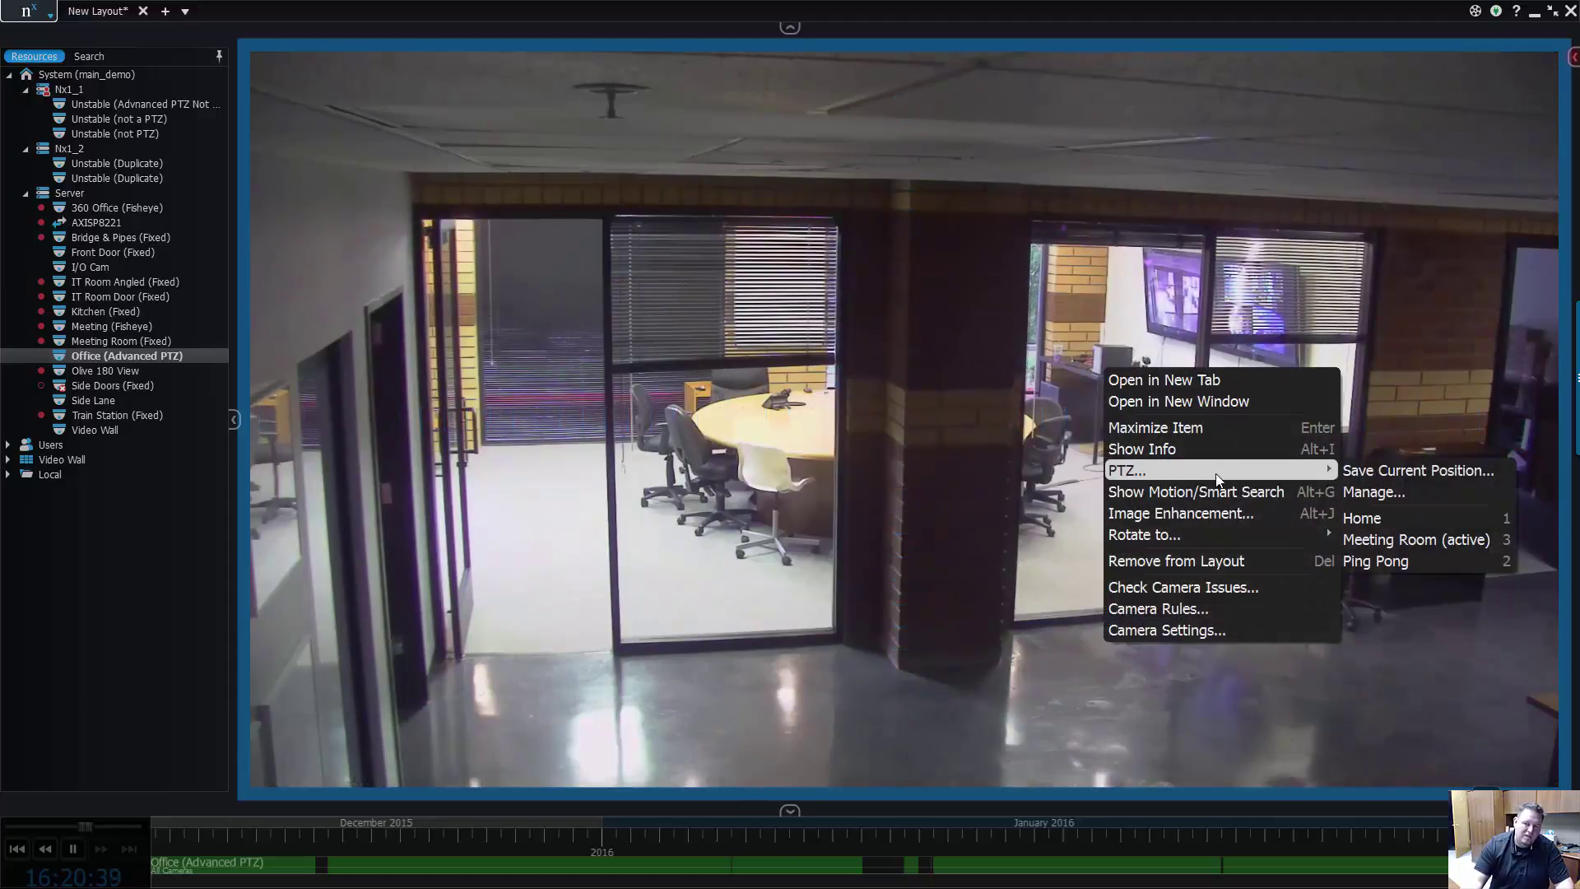
pyautogui.click(1373, 494)
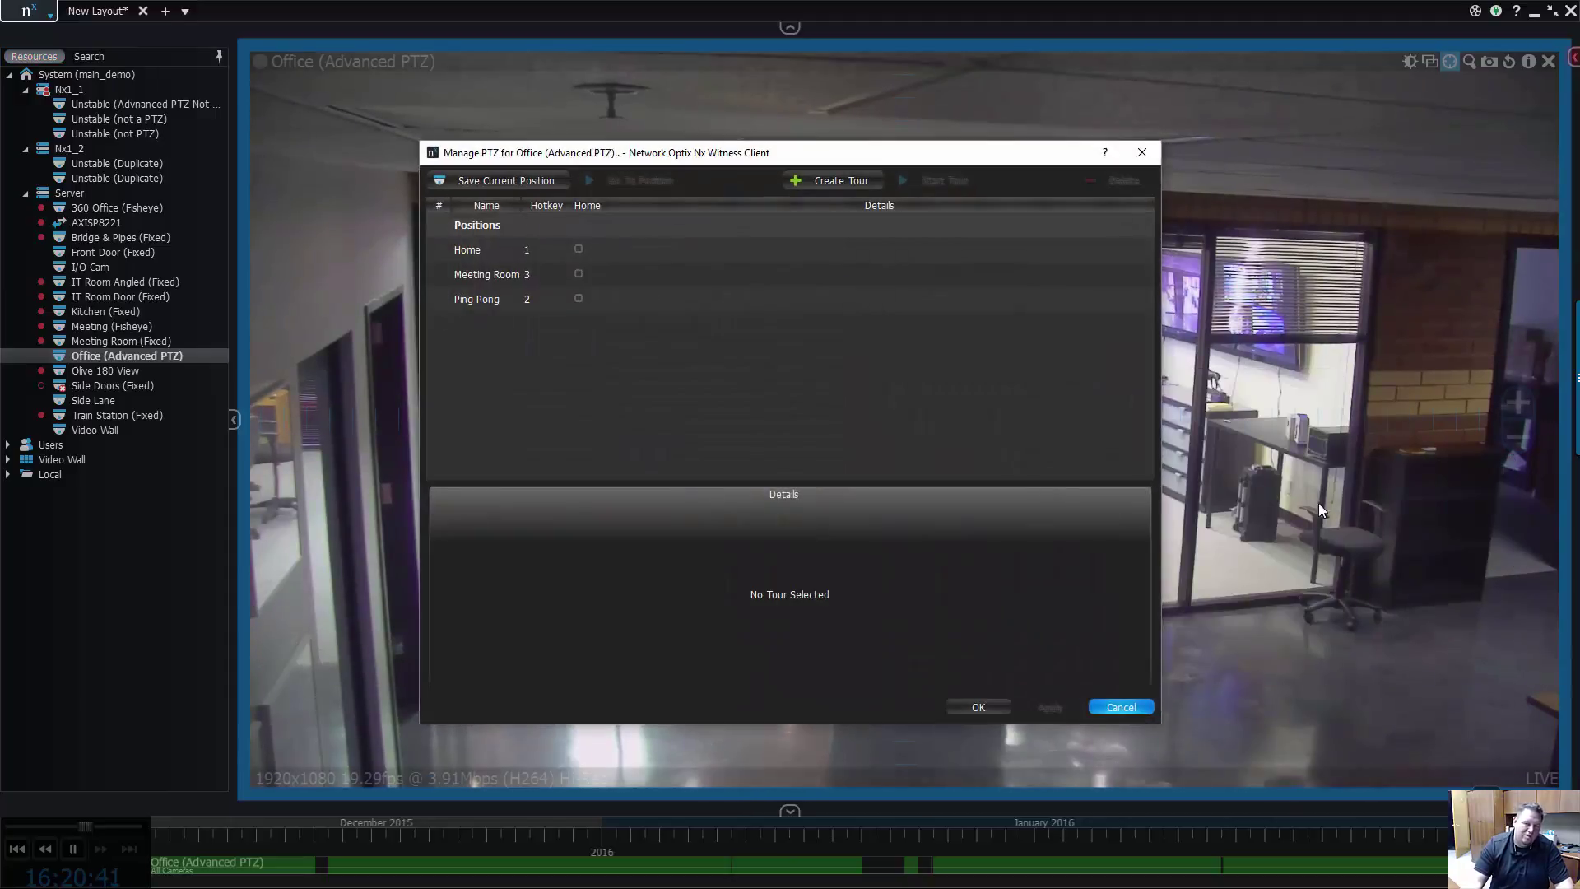
pyautogui.moveTo(754, 152); pyautogui.dragTo(900, 173)
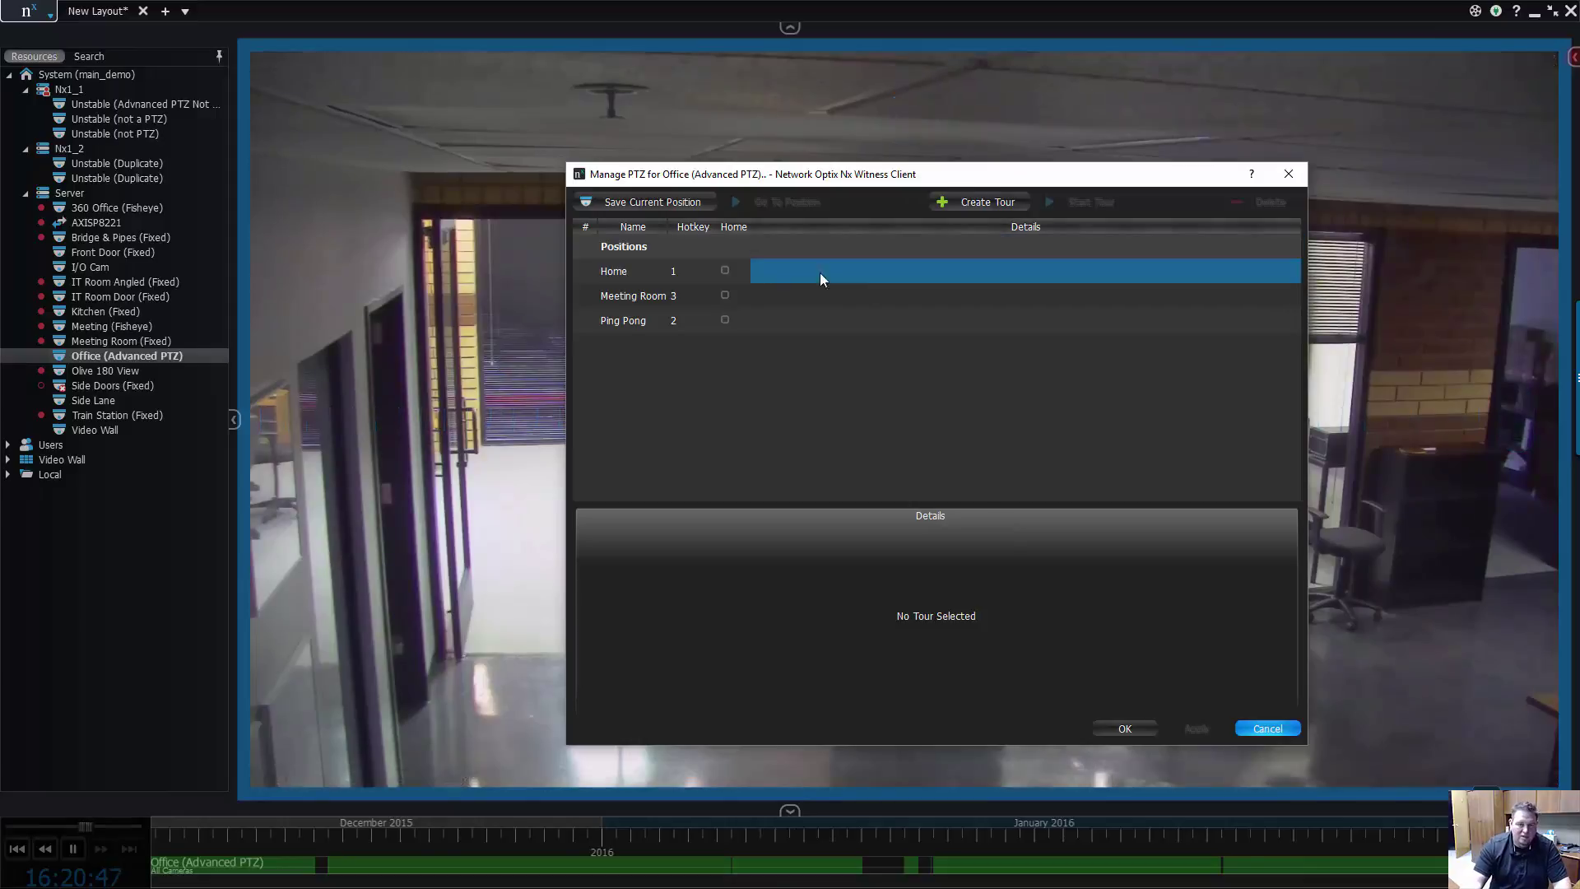
pyautogui.click(956, 208)
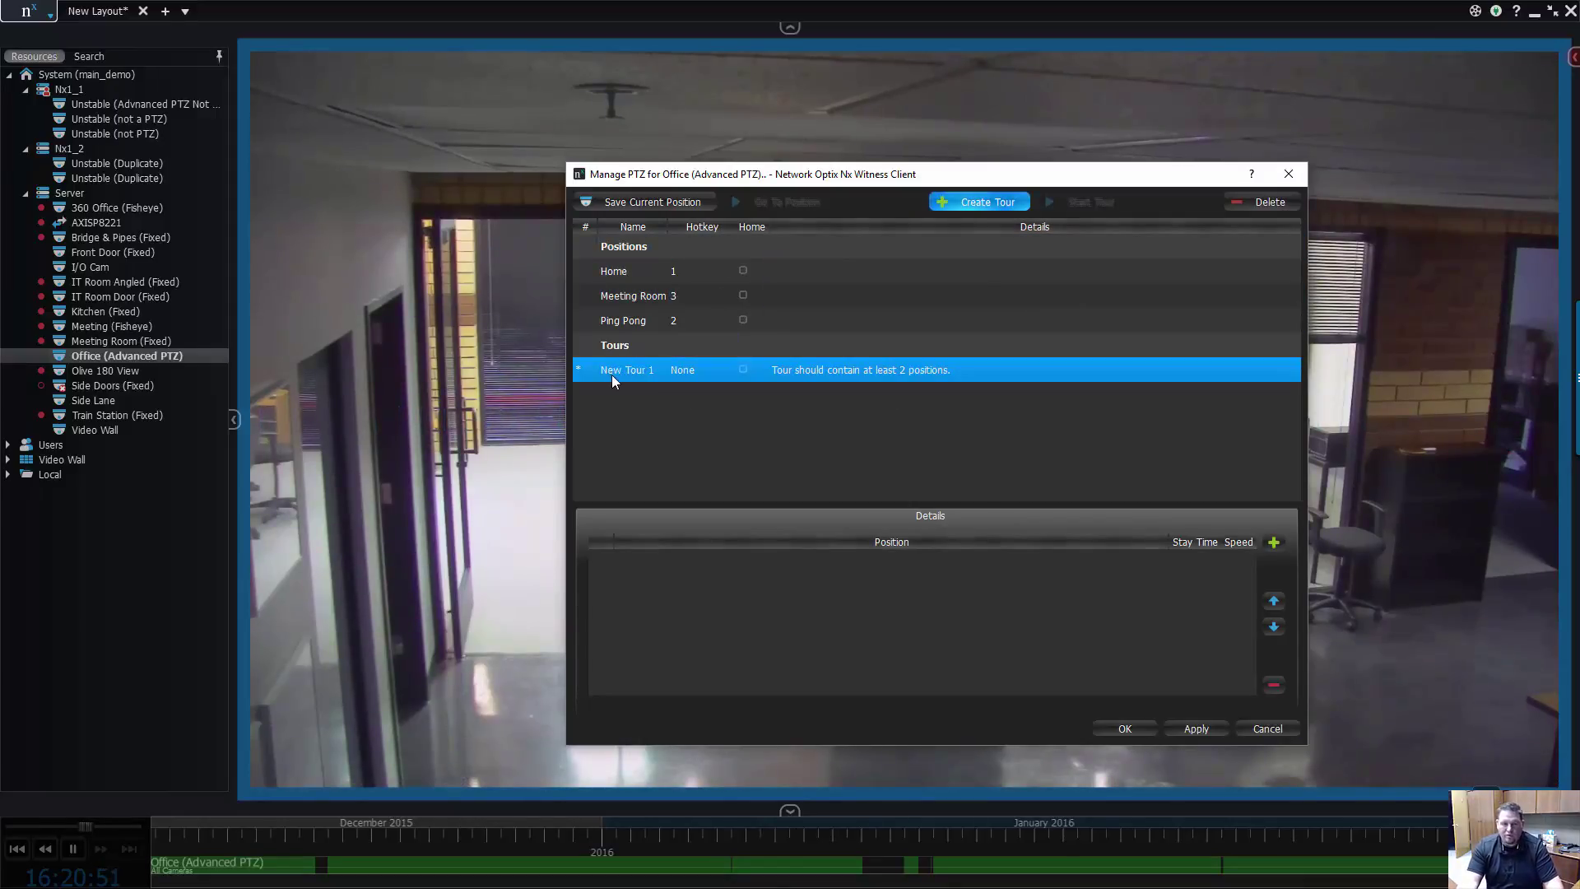
# - Name the new tour 'Office Tour' and assign it hotkey 6
pyautogui.doubleClick(645, 372)
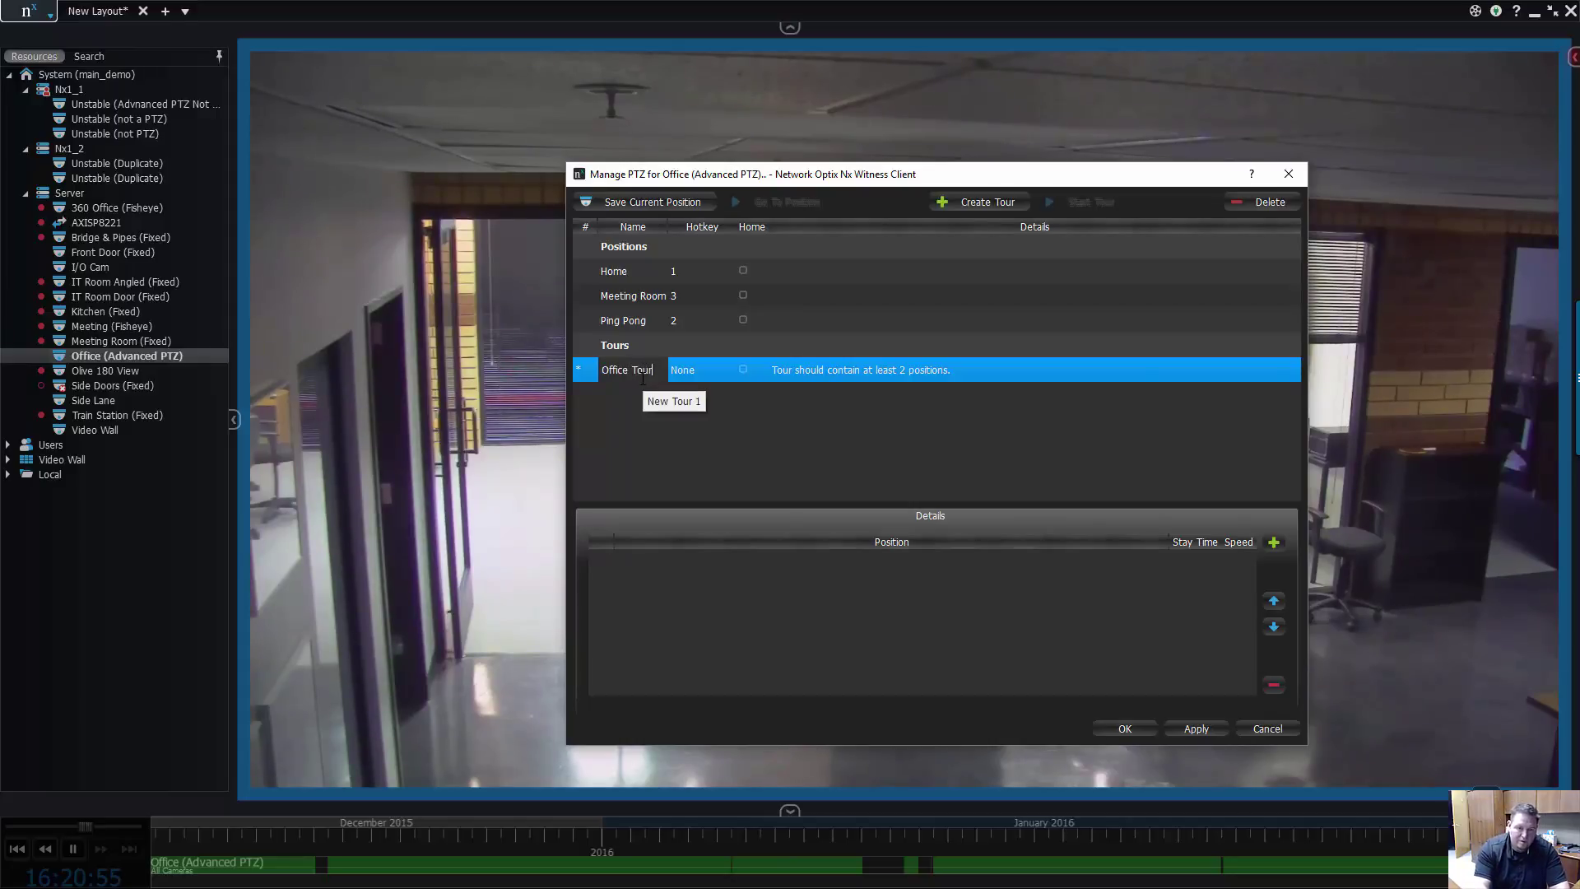
pyautogui.write('Office Tour')
pyautogui.press('Tab')
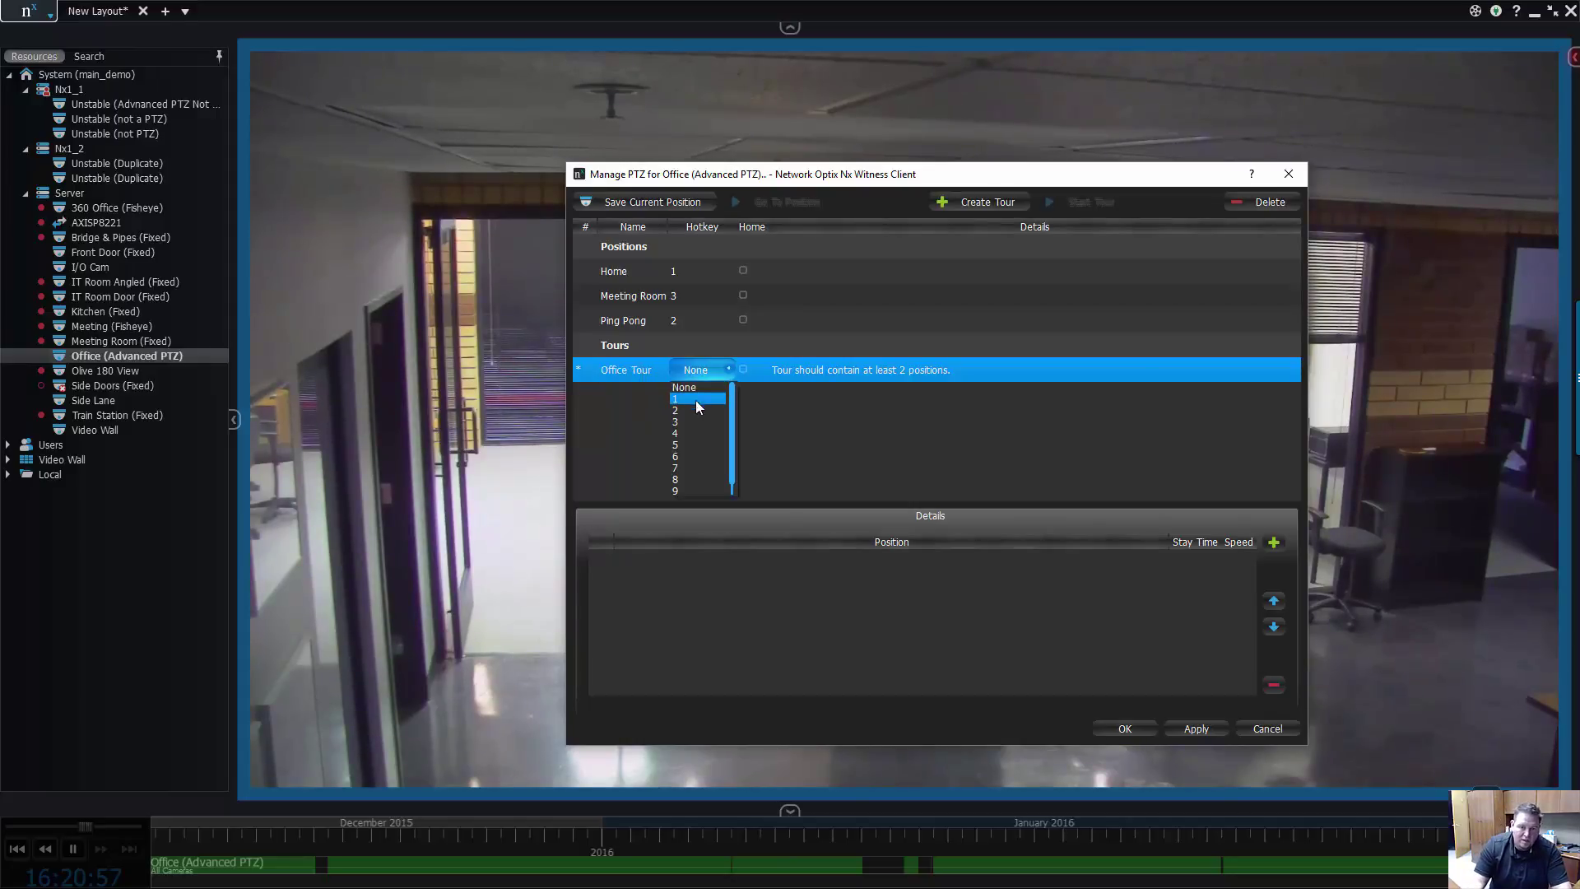
pyautogui.click(705, 459)
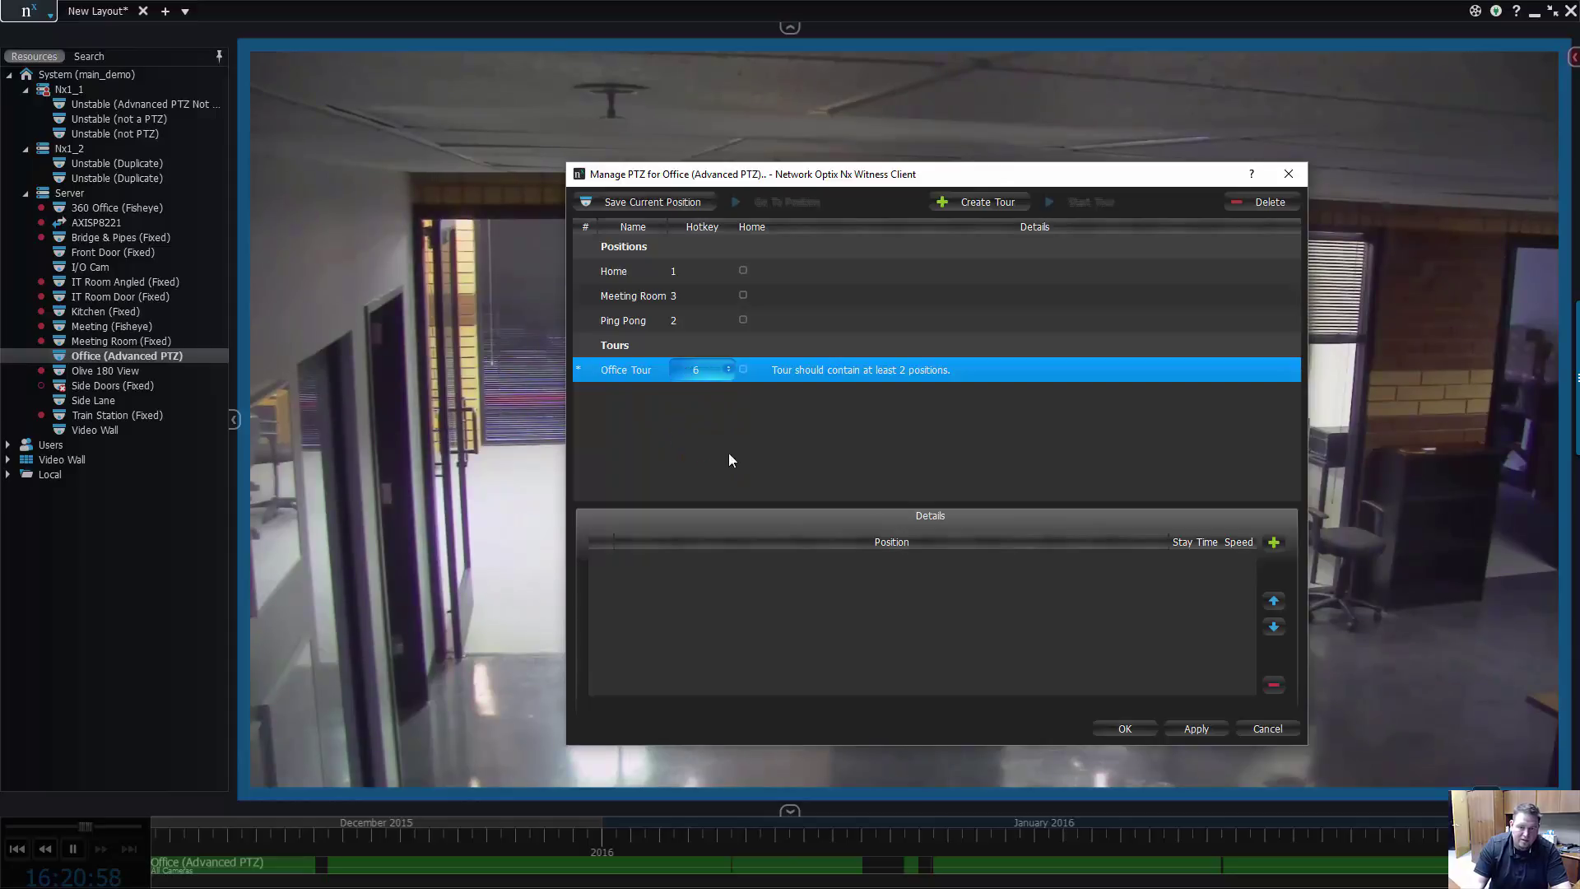
pyautogui.click(861, 372)
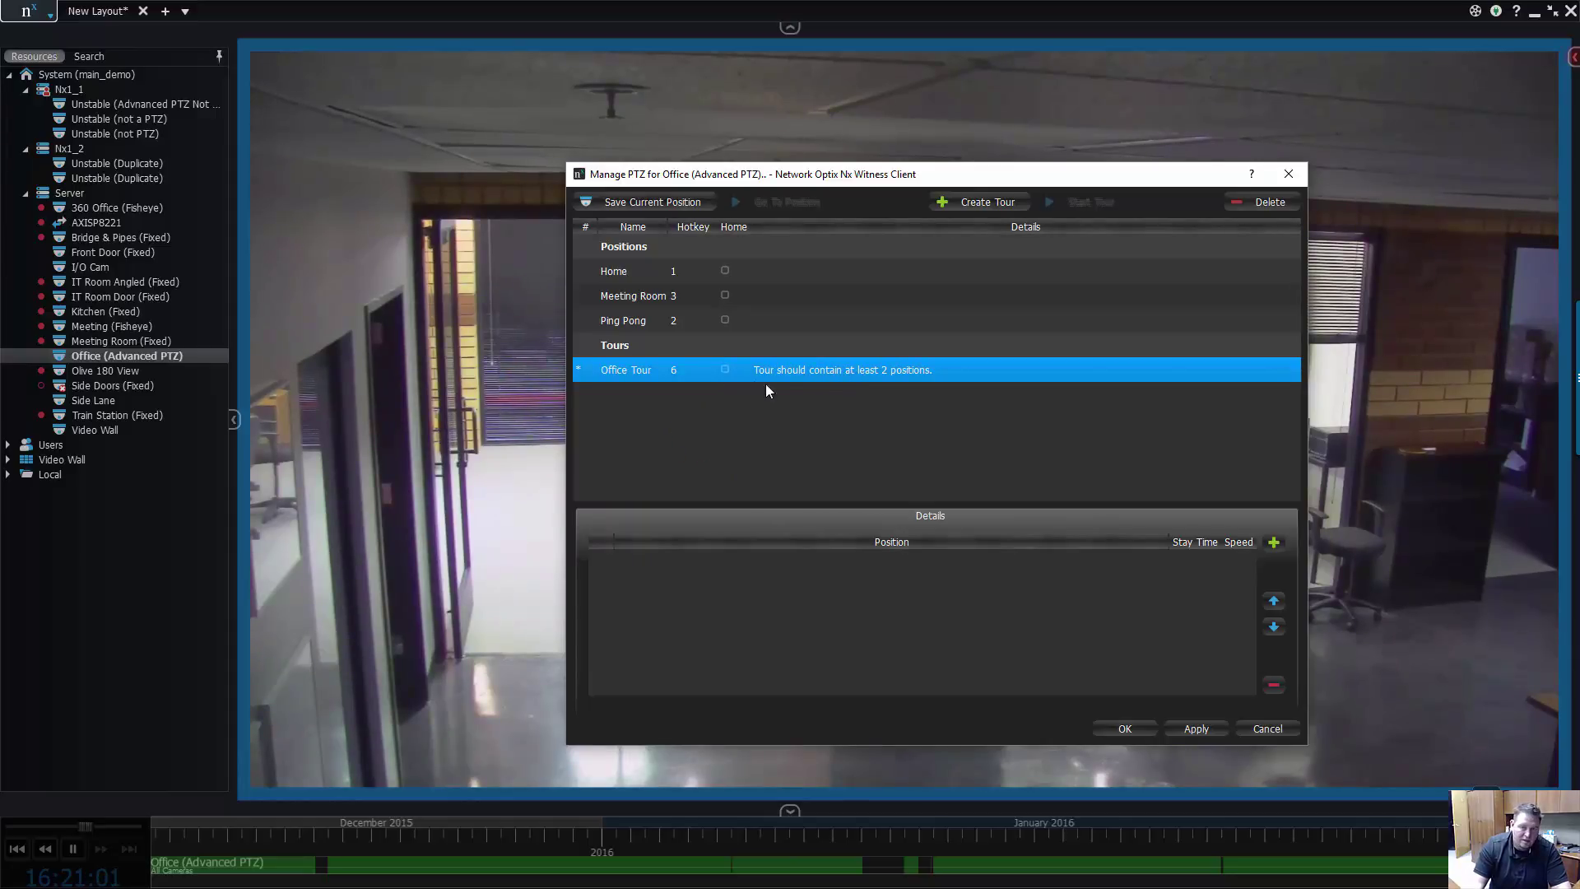
pyautogui.doubleClick(656, 319)
pyautogui.press('Return')
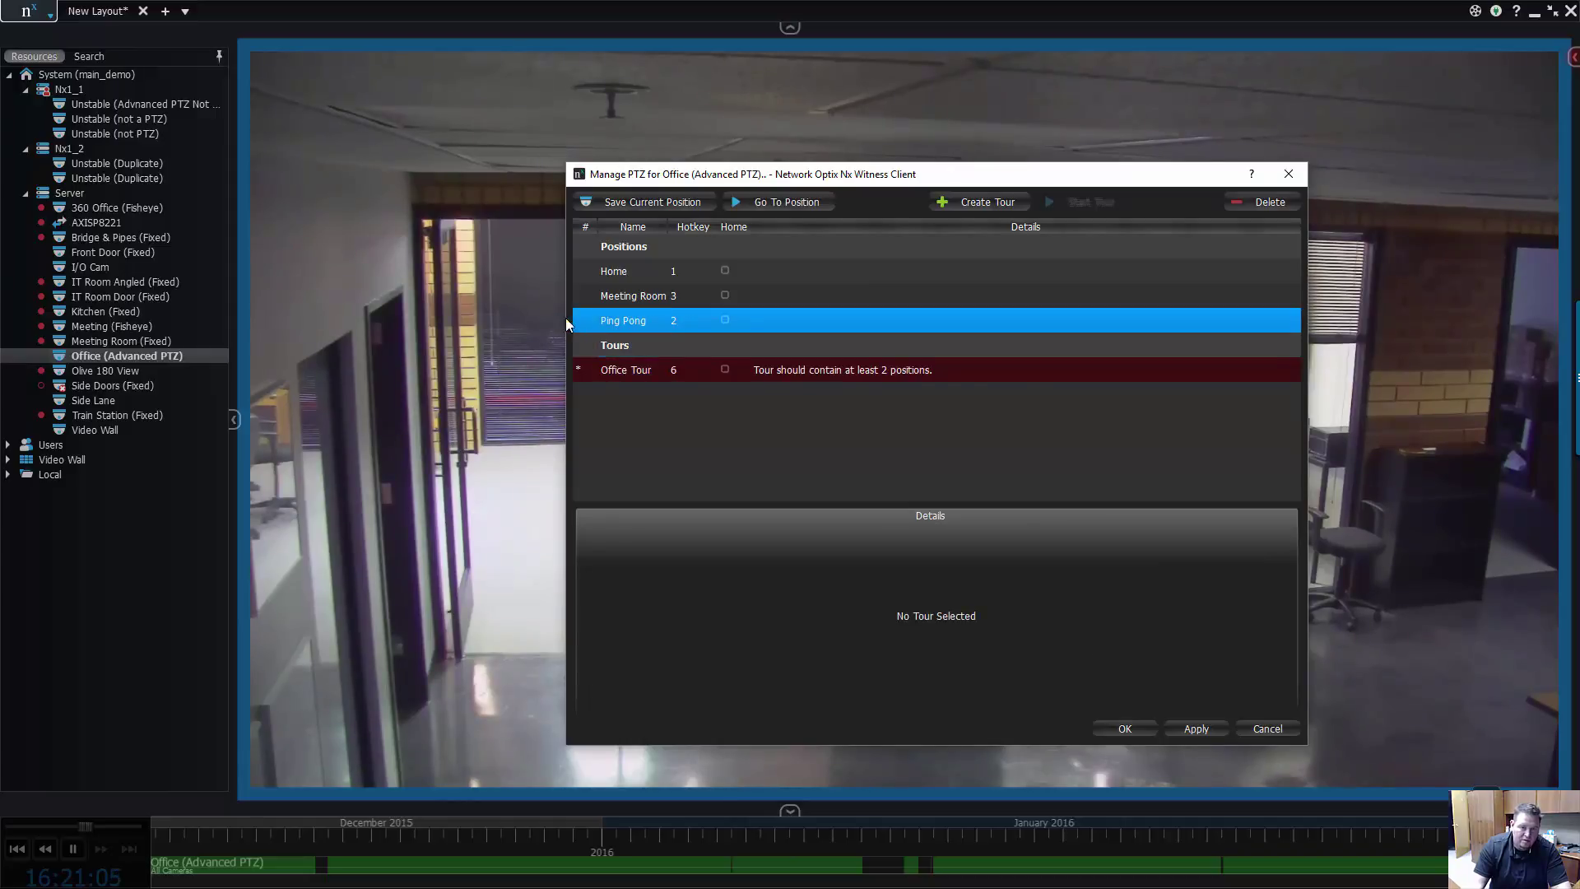
pyautogui.click(586, 369)
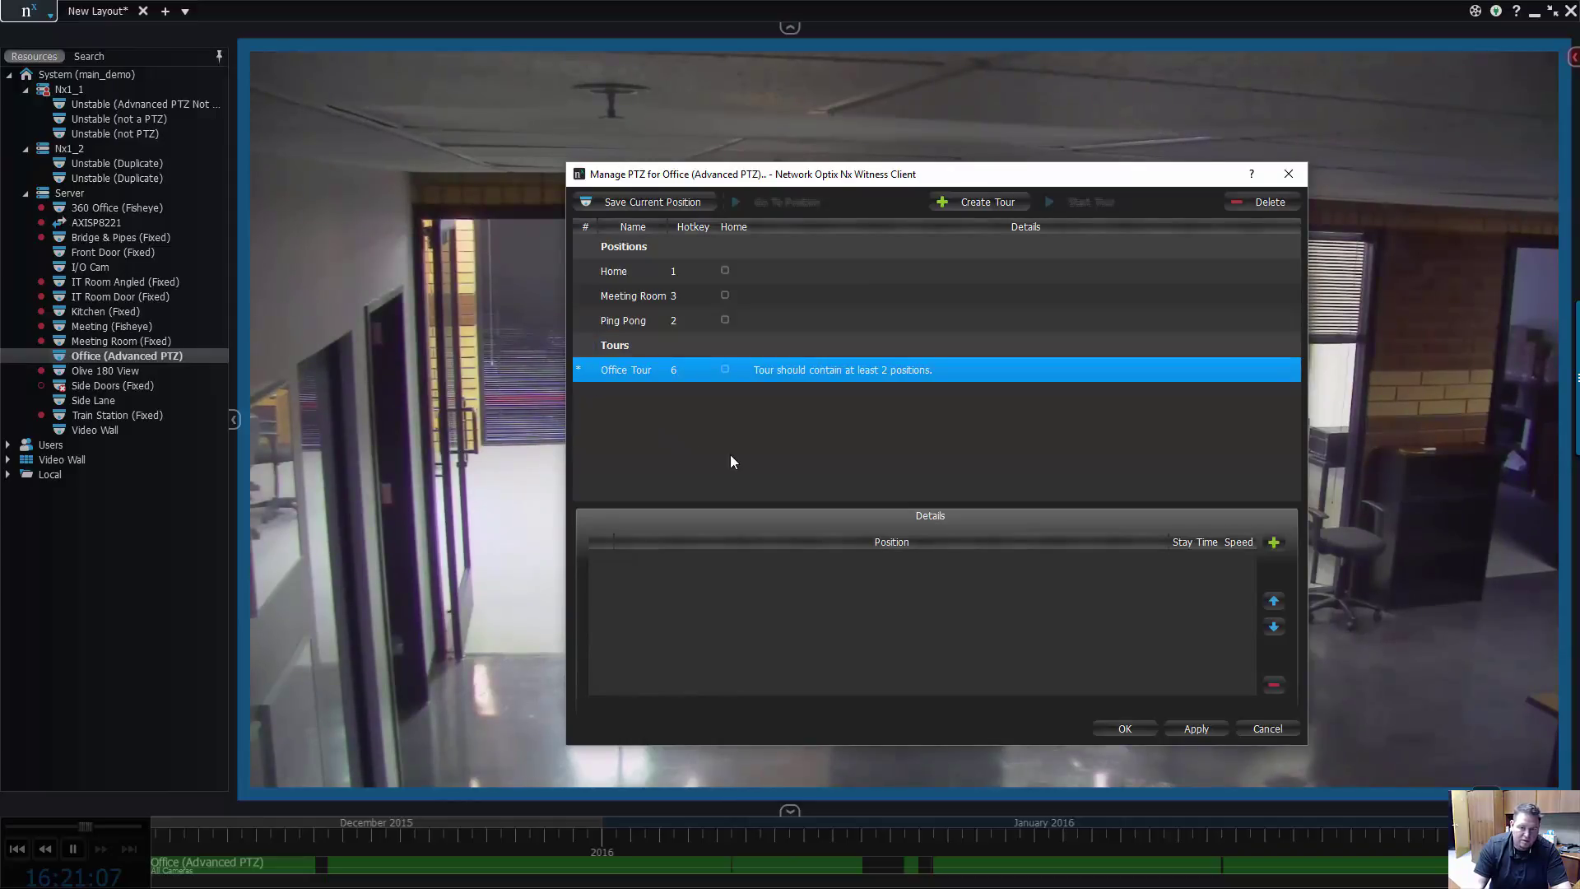
# - Add Home, Meeting Room and Ping Pong as 5-second tour stops and apply the changes
pyautogui.click(1274, 542)
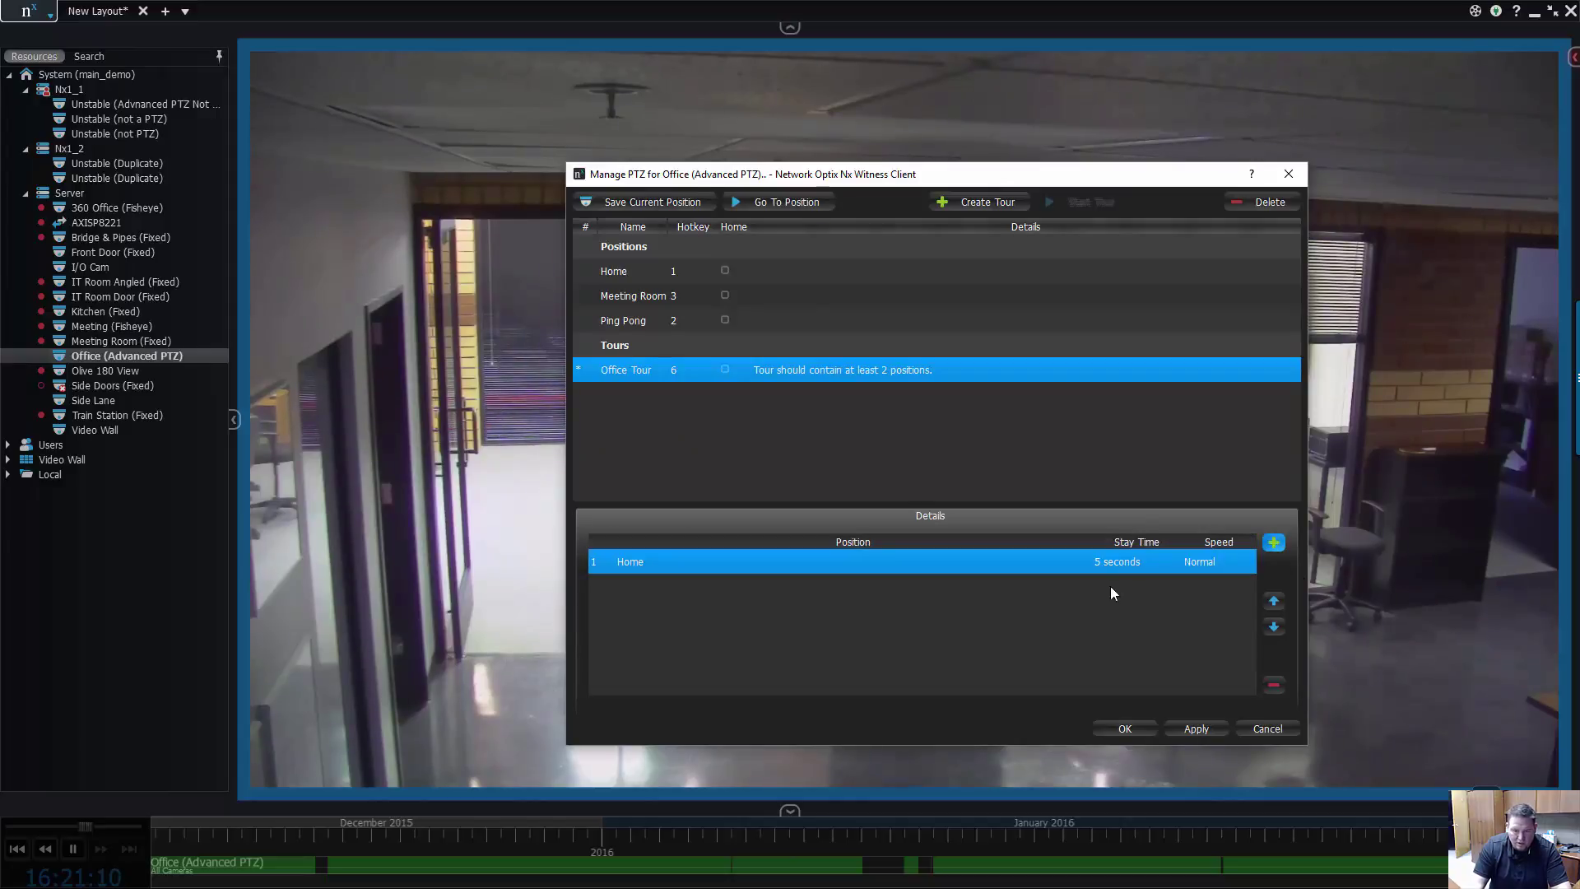
pyautogui.click(1274, 543)
pyautogui.click(1274, 544)
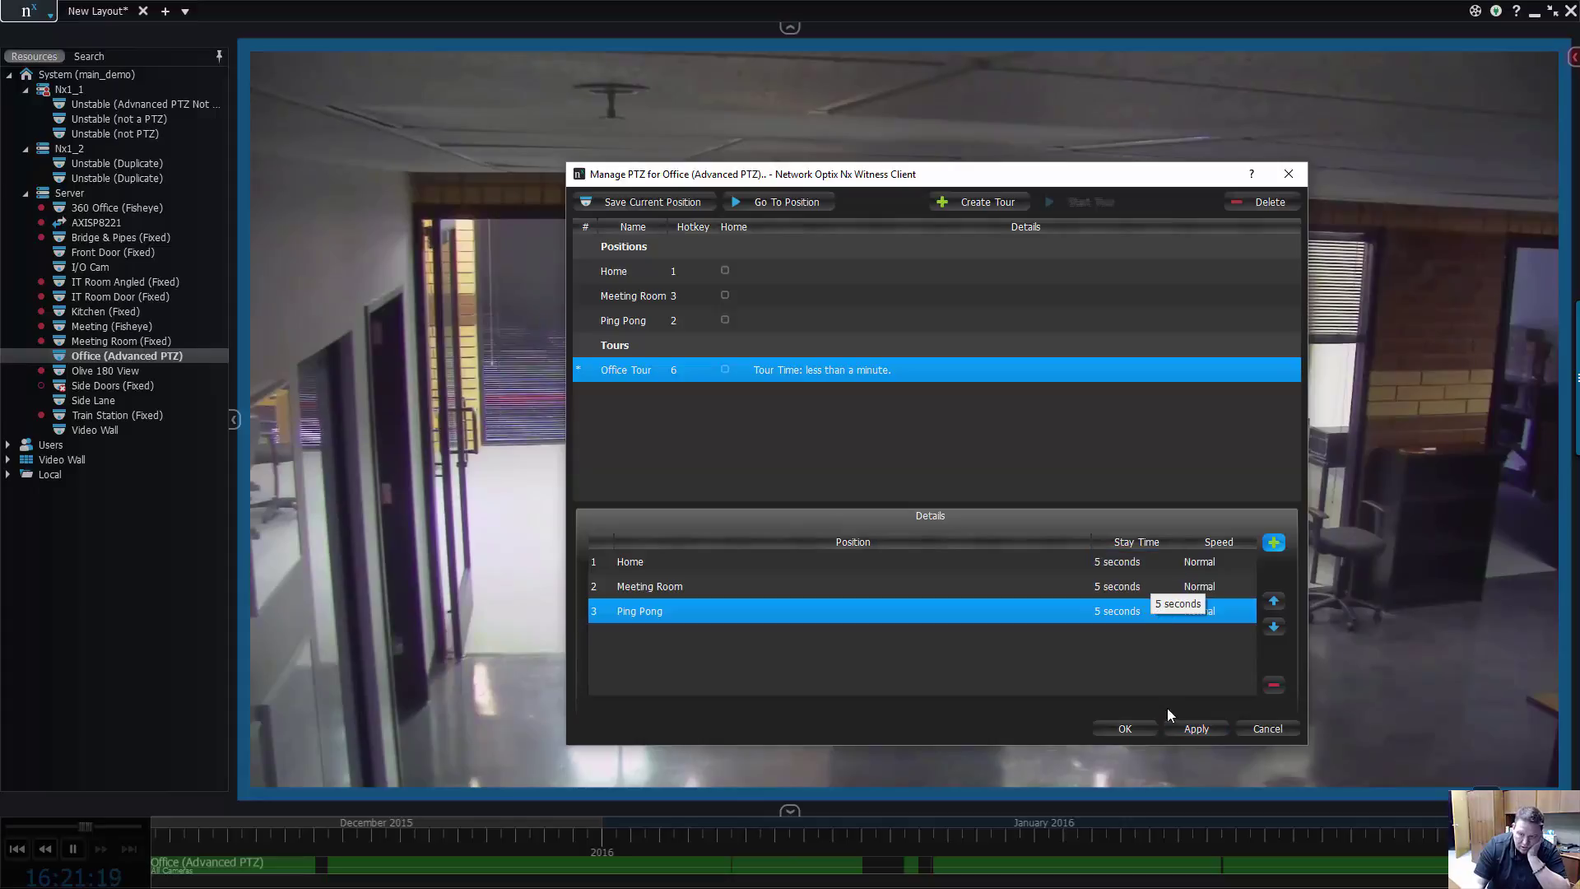
pyautogui.click(1194, 729)
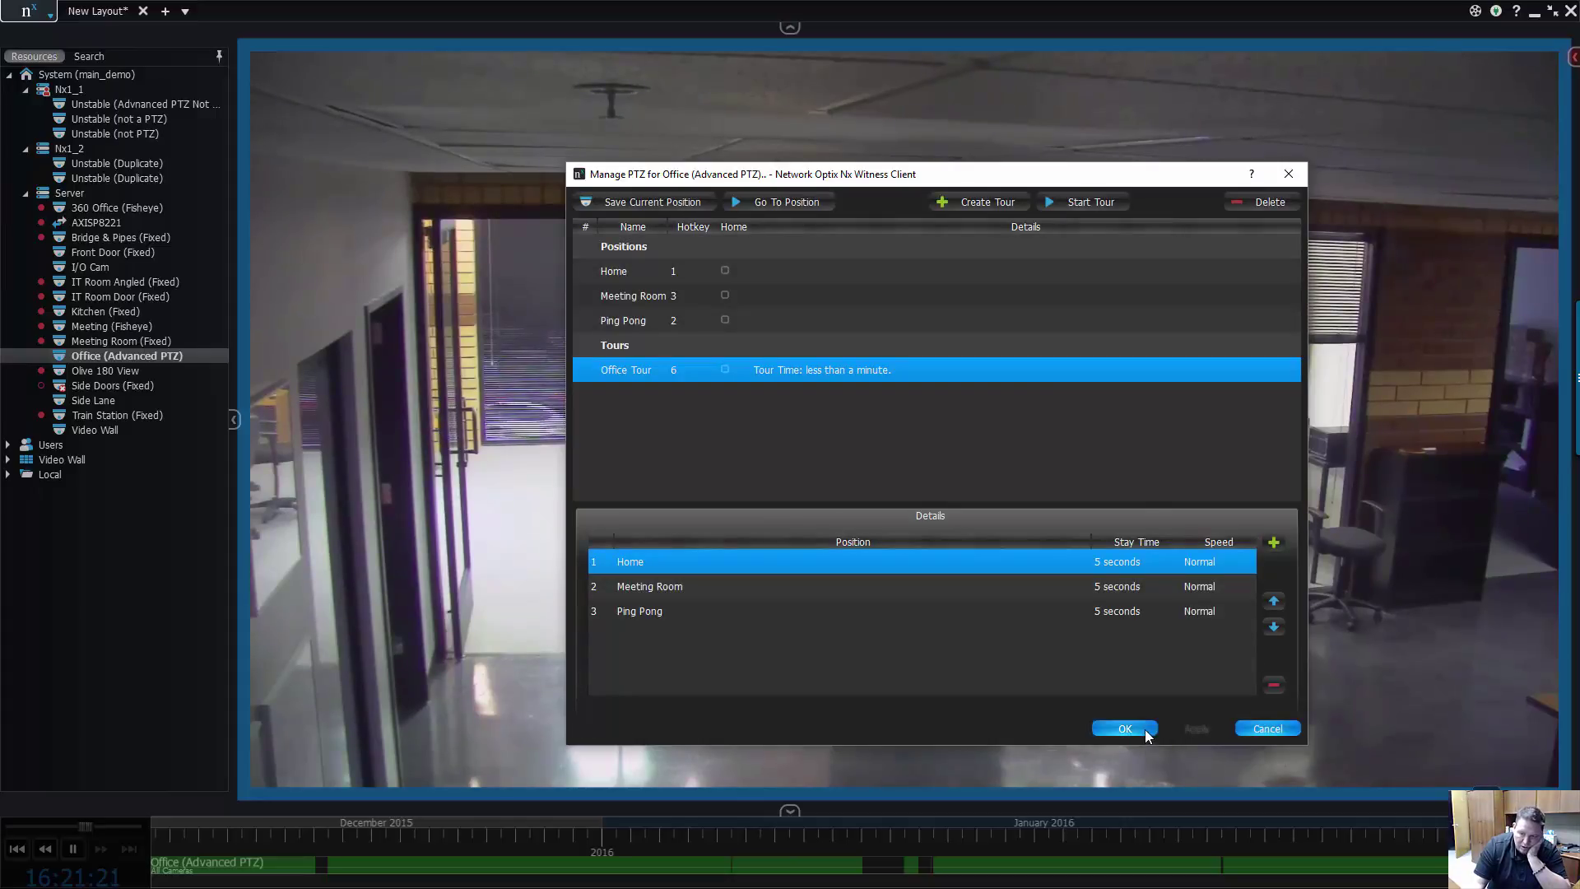
pyautogui.click(1149, 727)
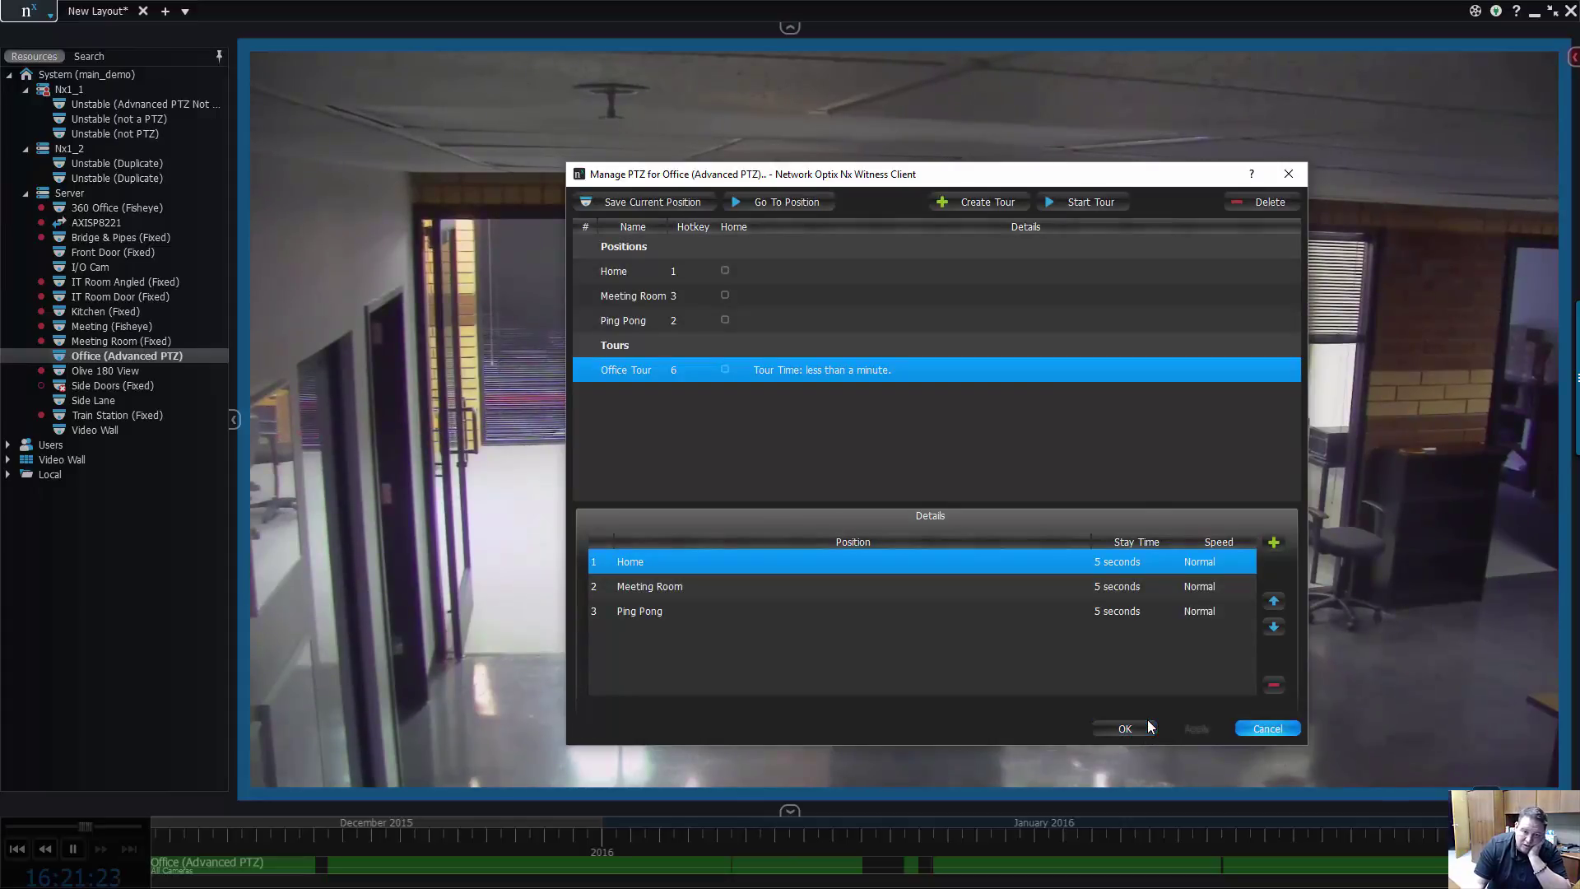